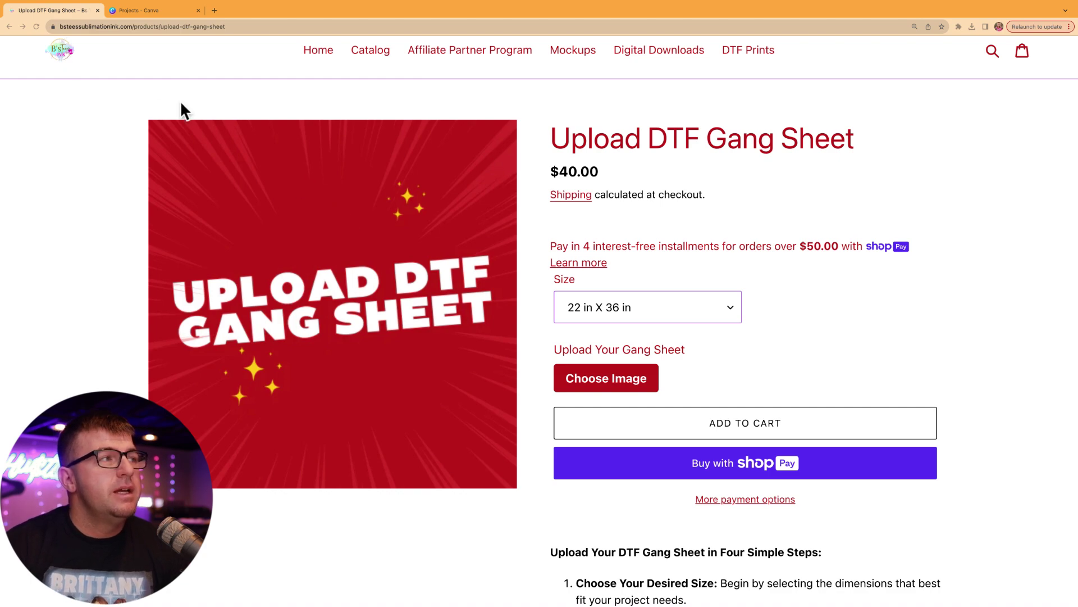
# Go from the store home page through the DTF gang sheets collection to the Upload DTF Gang Sheet product.
pyautogui.click(64, 50)
pyautogui.scroll(-5, 372, 237)
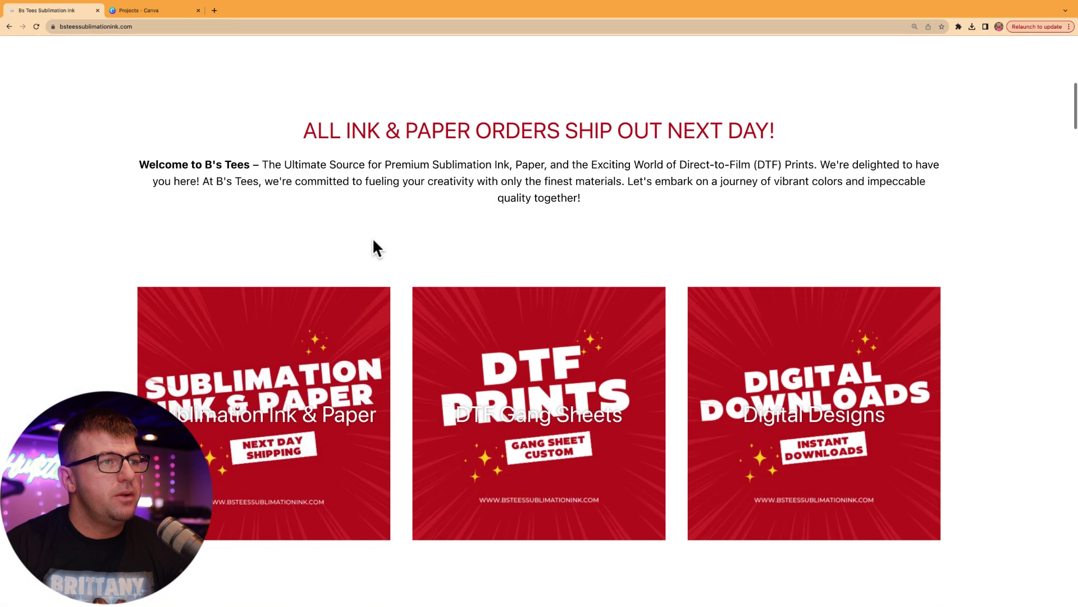
pyautogui.click(511, 303)
pyautogui.scroll(-5, 512, 304)
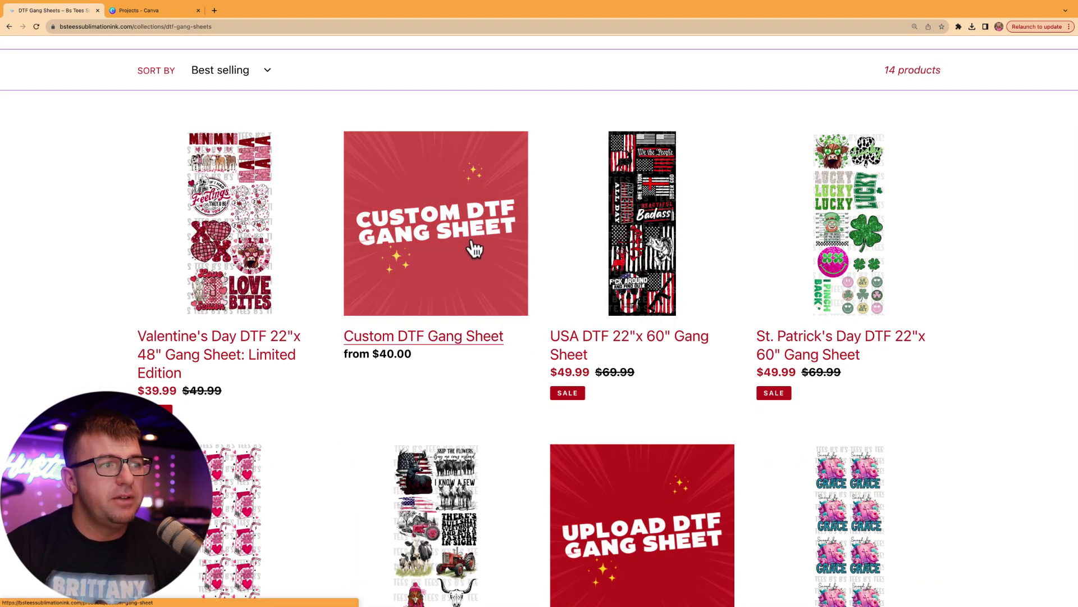
pyautogui.scroll(-3, 474, 249)
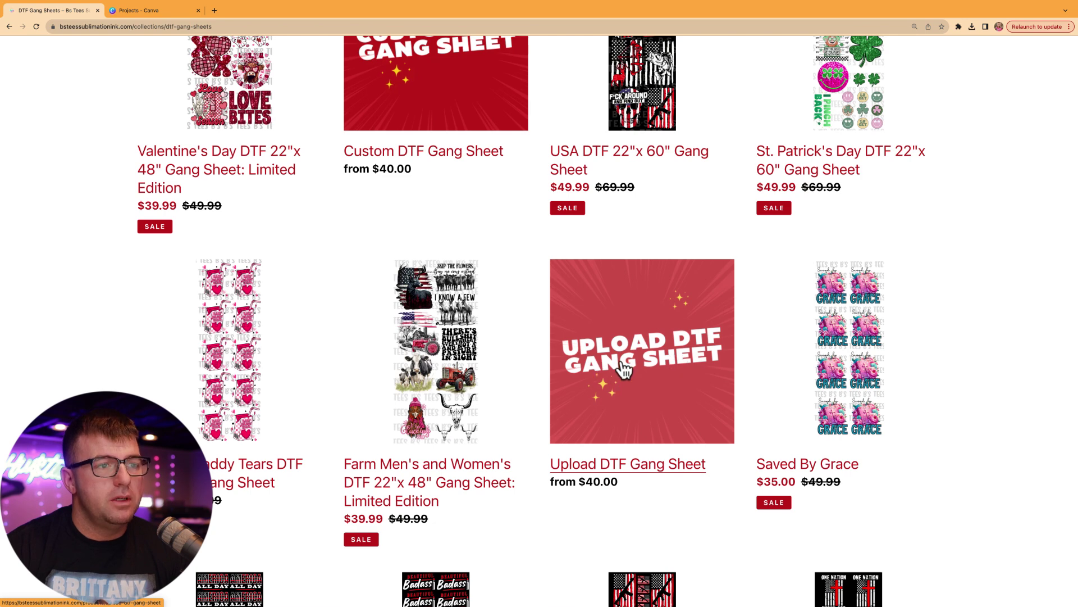
pyautogui.scroll(3, 641, 369)
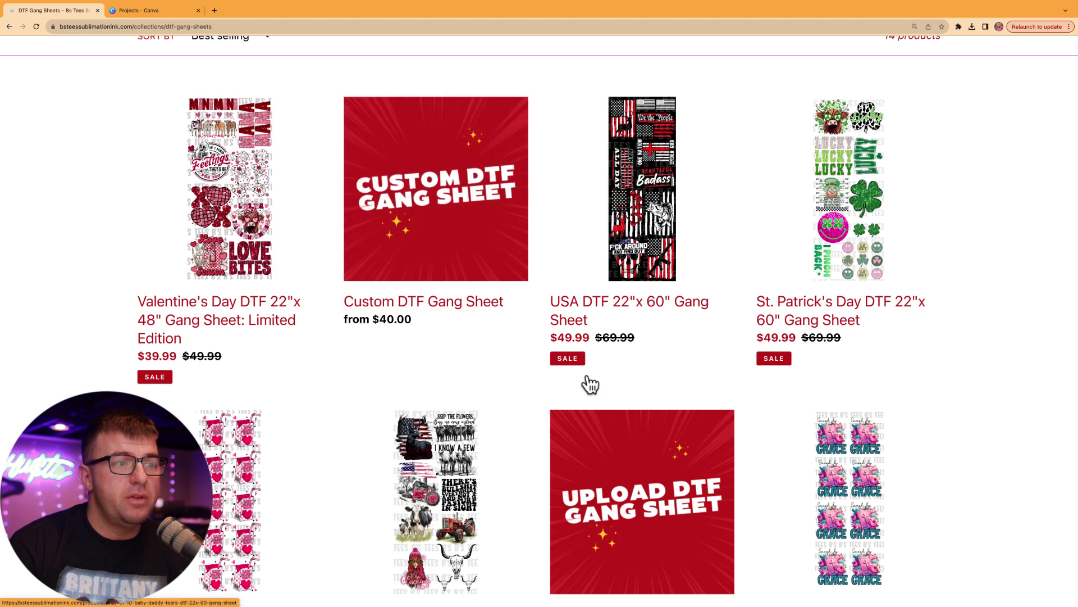
pyautogui.scroll(-3, 586, 376)
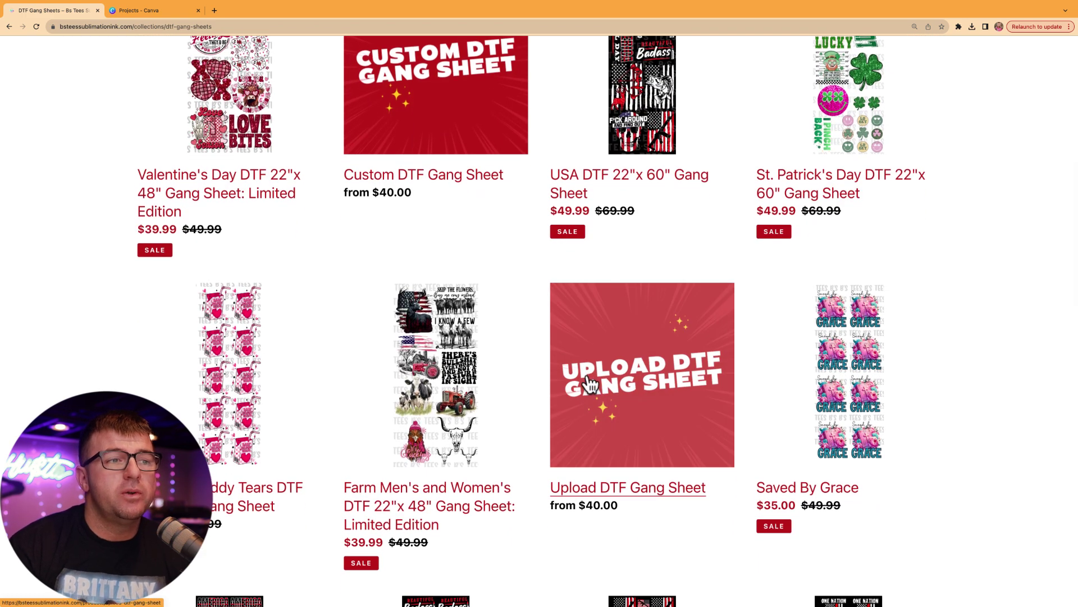
pyautogui.click(627, 405)
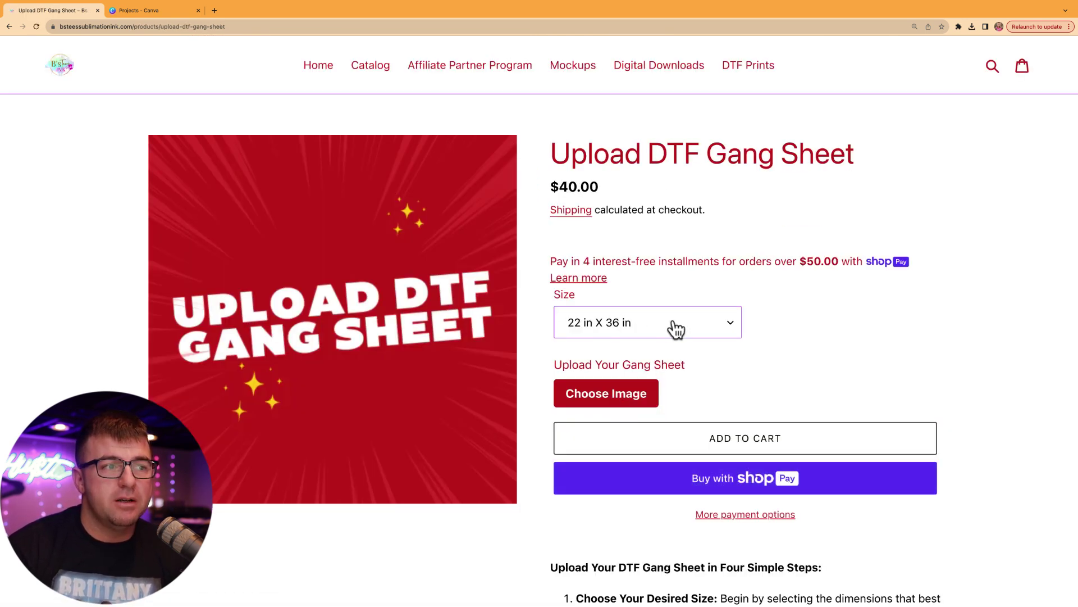
# Compare the 22 in X 48, 60 and 72 in prices, then settle on 22 in X 36 in.
pyautogui.click(645, 331)
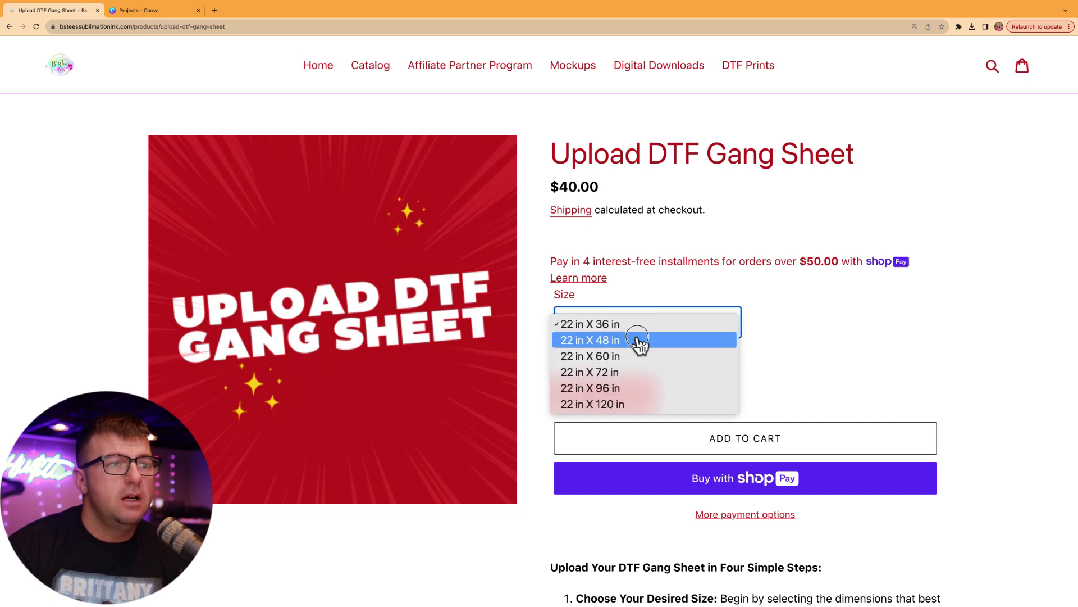
pyautogui.click(638, 340)
pyautogui.click(626, 306)
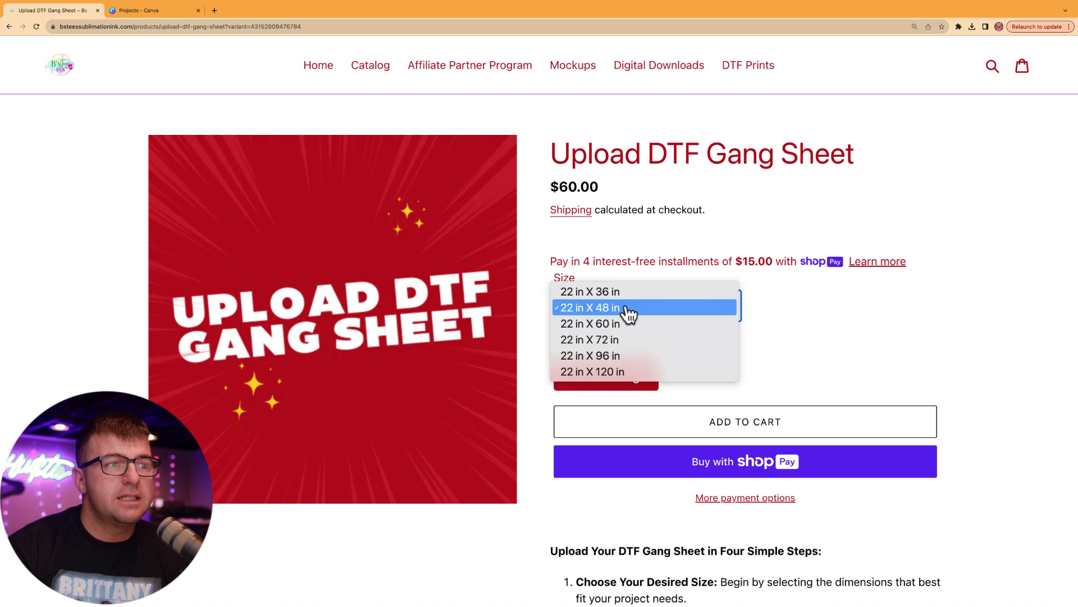
pyautogui.click(628, 327)
pyautogui.click(642, 309)
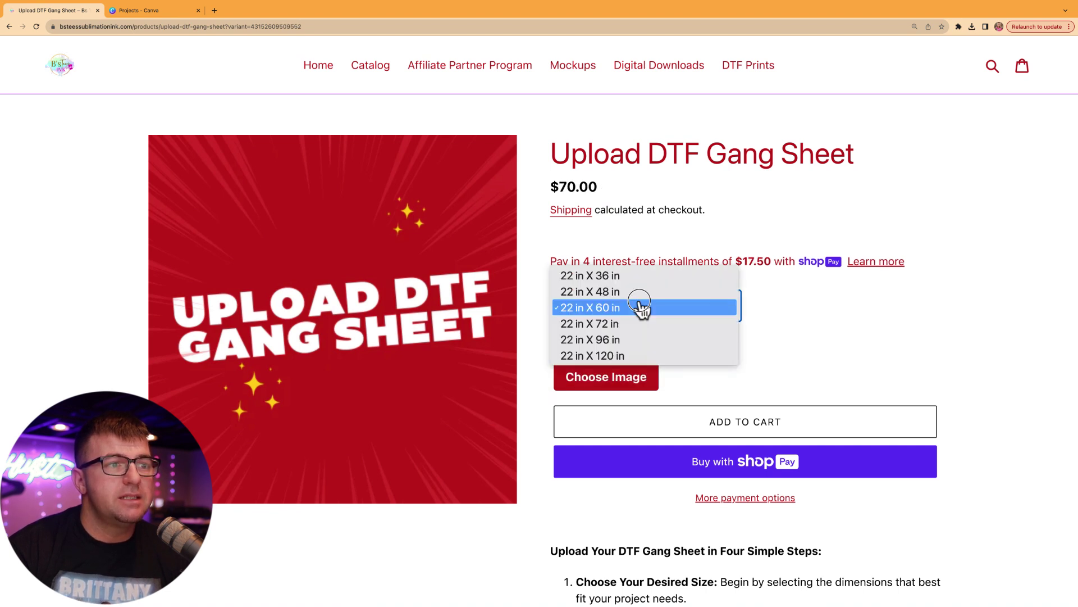
pyautogui.click(632, 324)
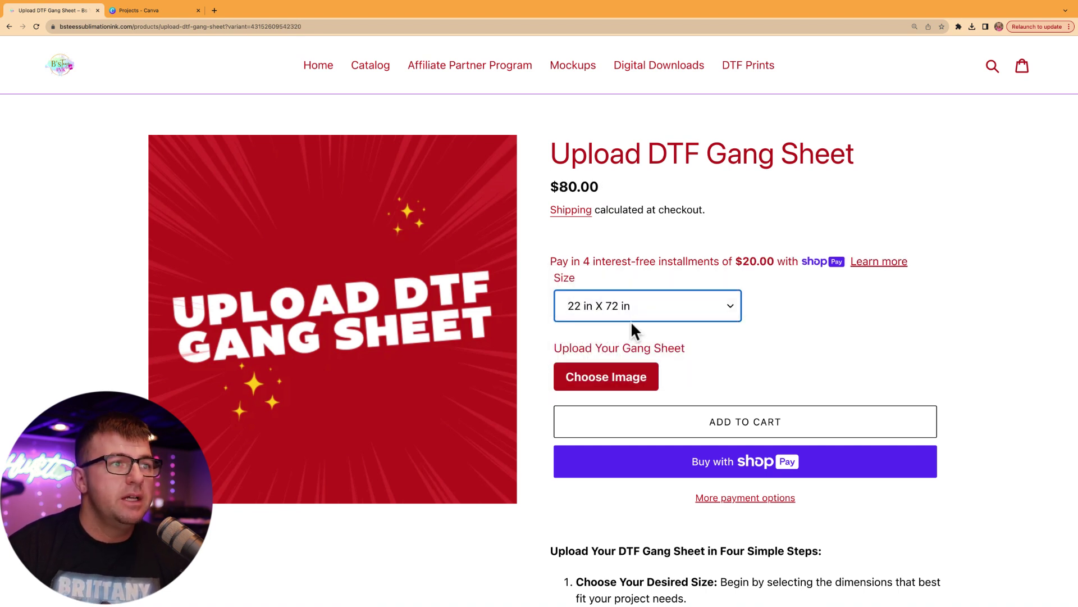
pyautogui.click(639, 314)
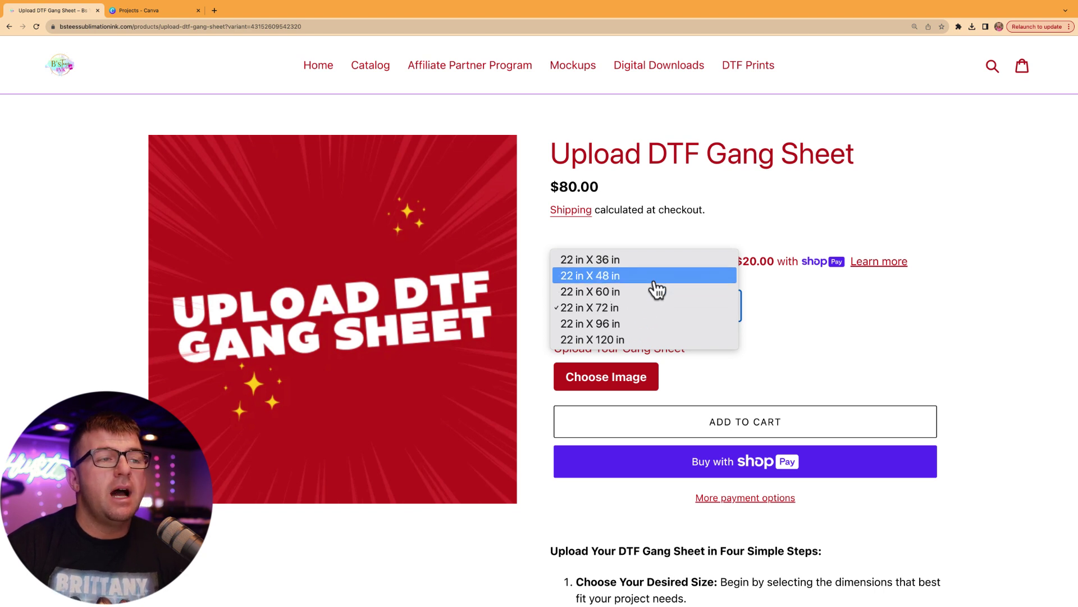
pyautogui.click(662, 260)
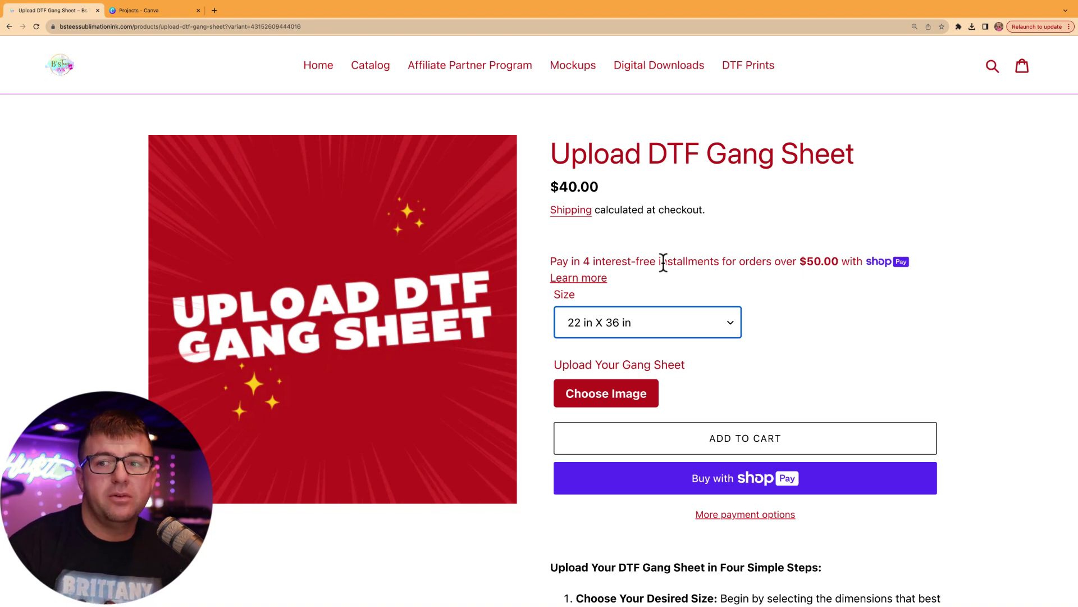
# Go to Canva's Home page and start a new design with a custom size.
pyautogui.moveTo(182, 17)
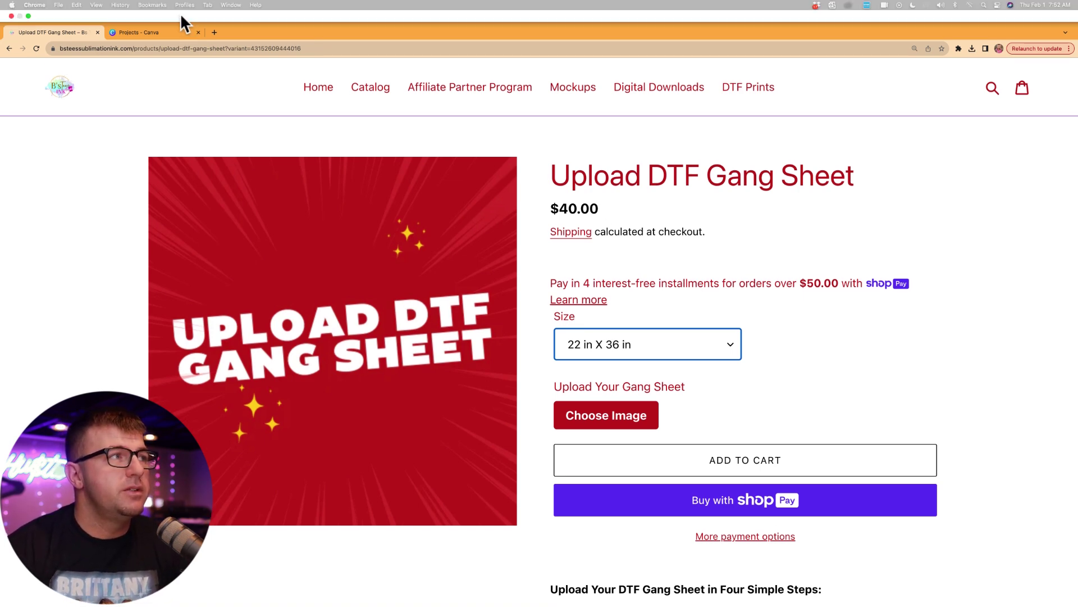
pyautogui.click(140, 31)
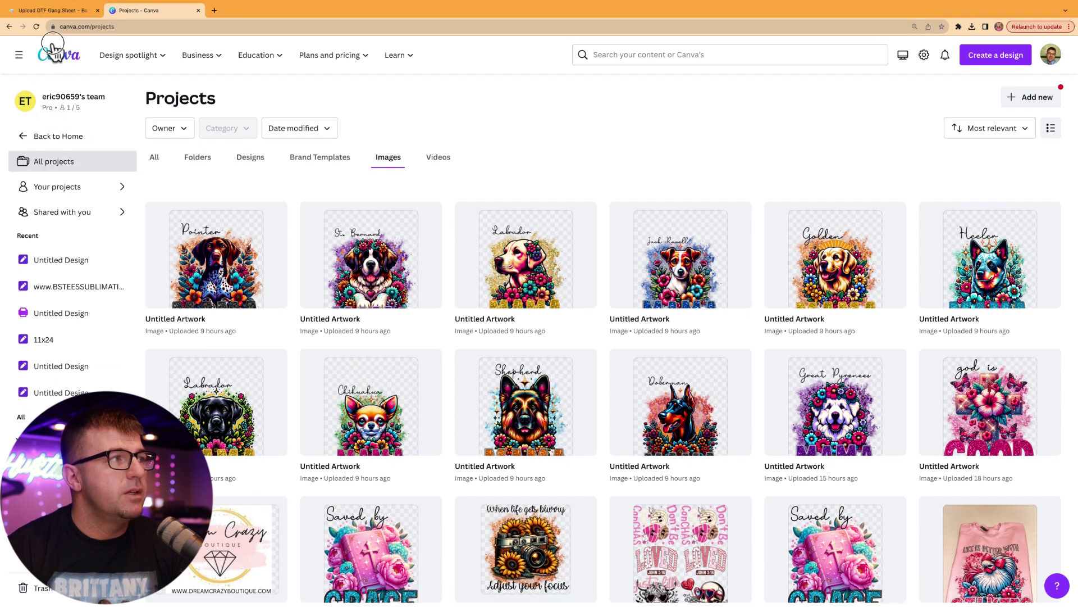
pyautogui.click(54, 54)
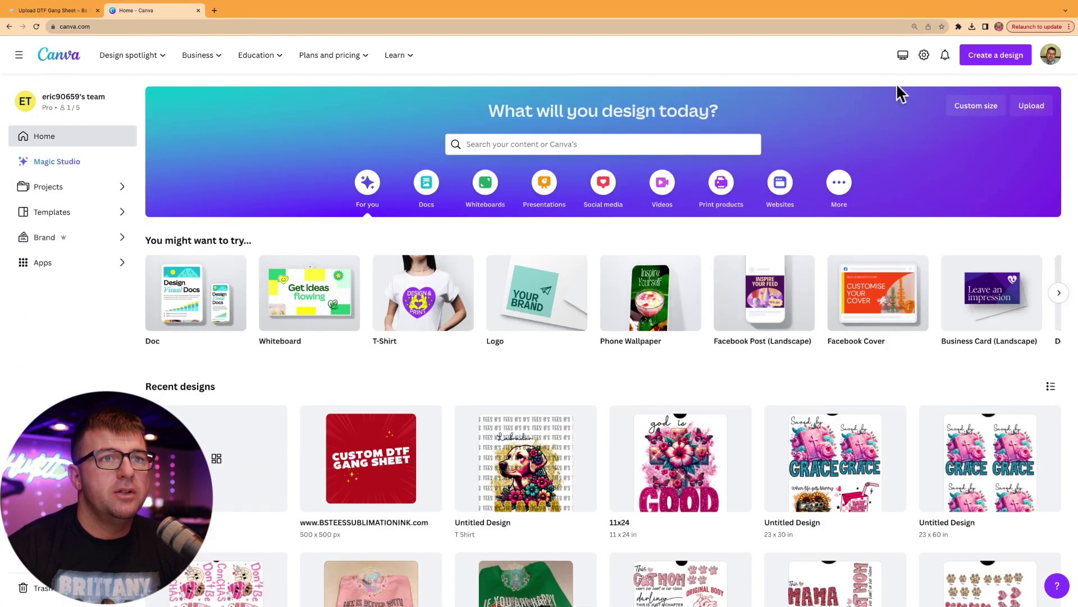
pyautogui.click(993, 59)
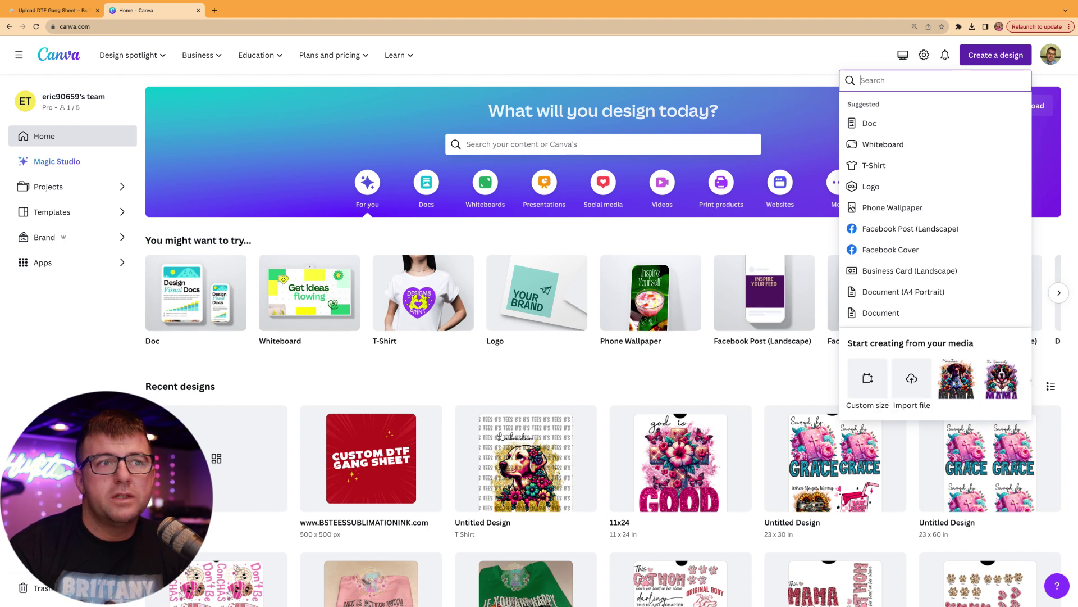
pyautogui.click(869, 382)
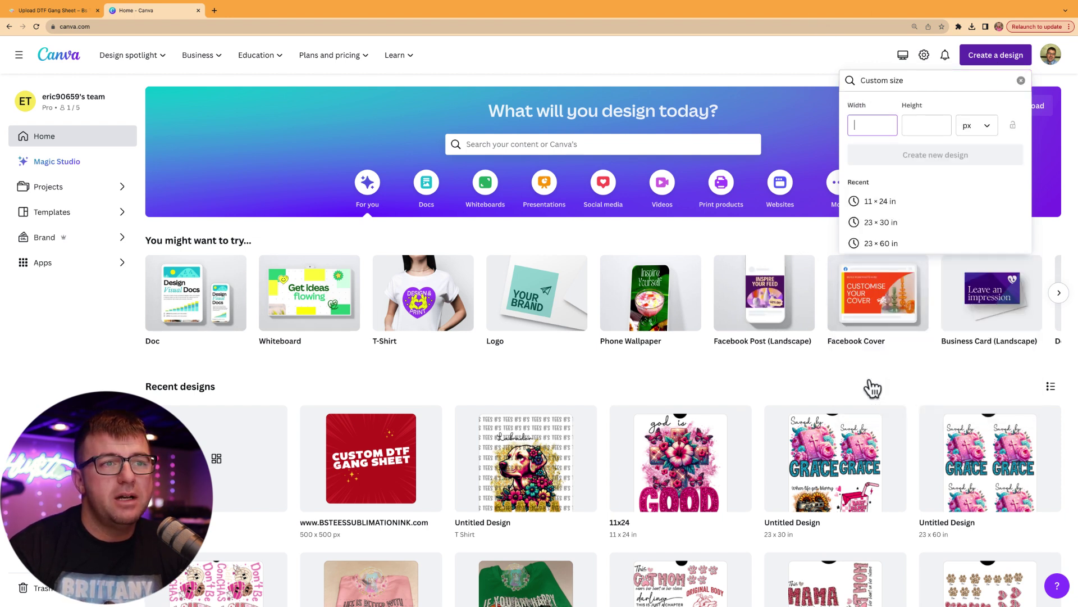
# Set the custom size to 22 × 36 inches and create the design.
pyautogui.click(975, 134)
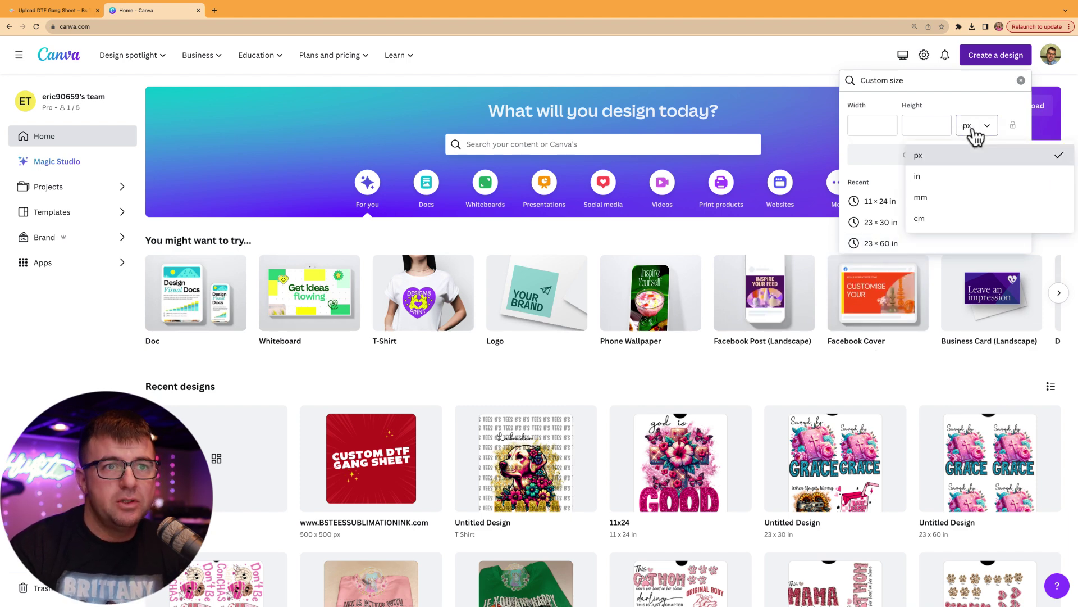
pyautogui.click(948, 182)
pyautogui.press('super+equal')
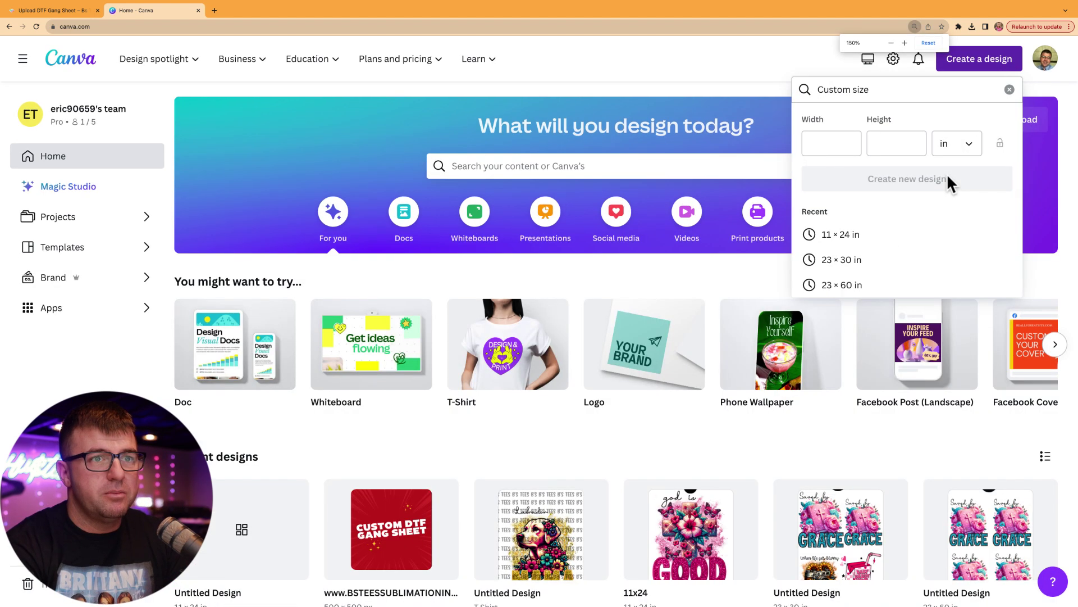
pyautogui.click(834, 143)
pyautogui.write('22')
pyautogui.click(890, 145)
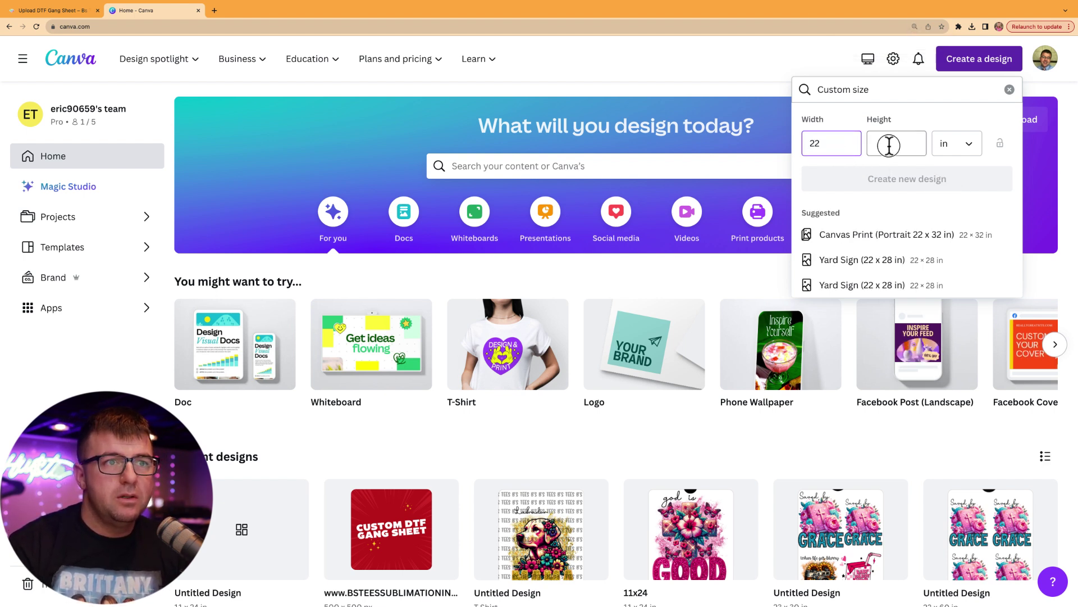
pyautogui.write('36')
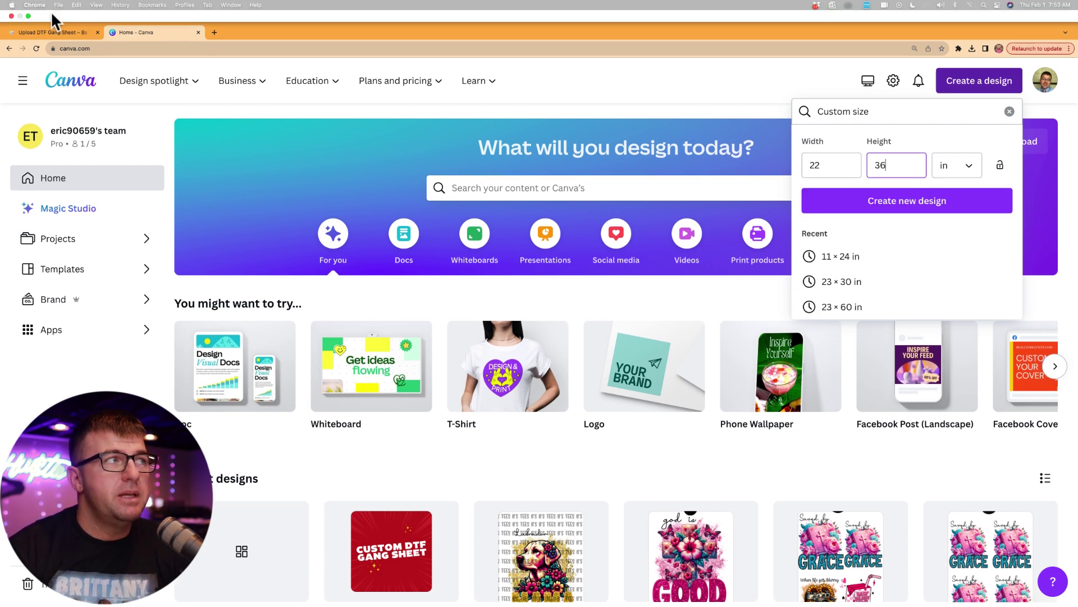
pyautogui.click(57, 32)
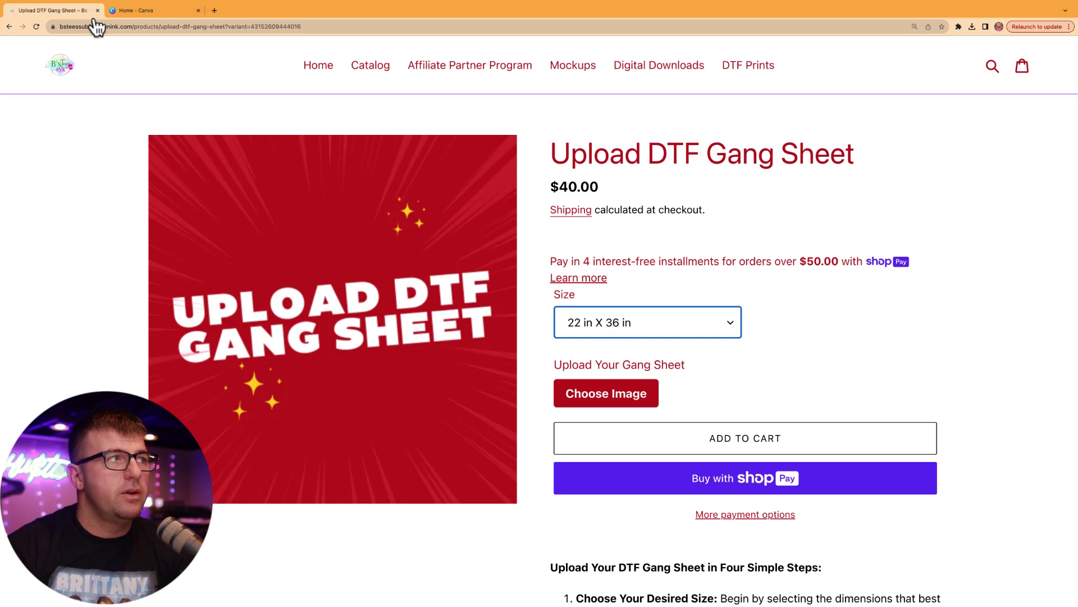
pyautogui.click(140, 12)
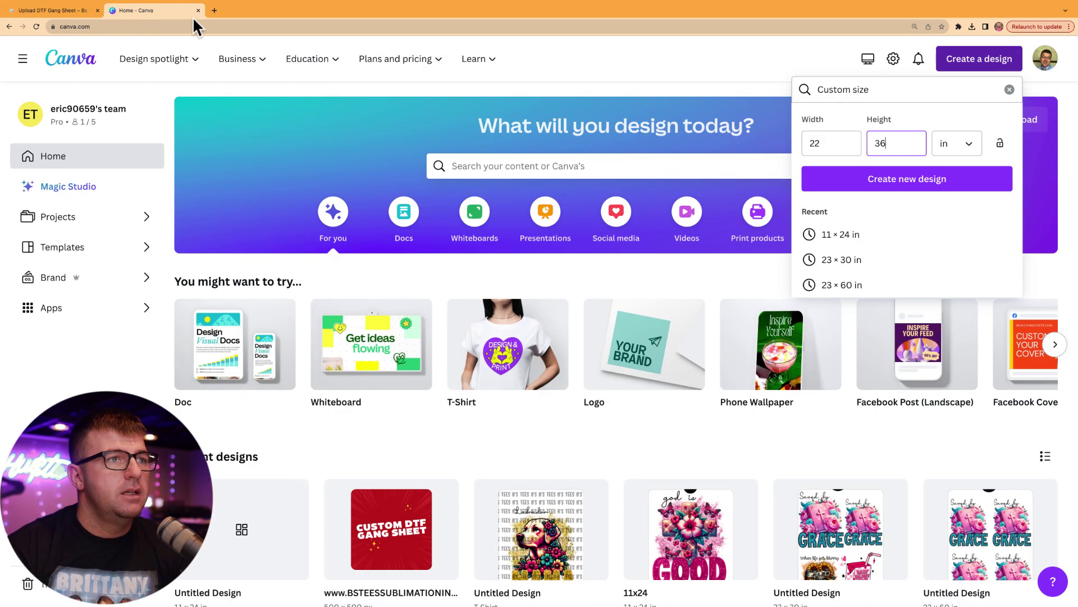
pyautogui.click(903, 183)
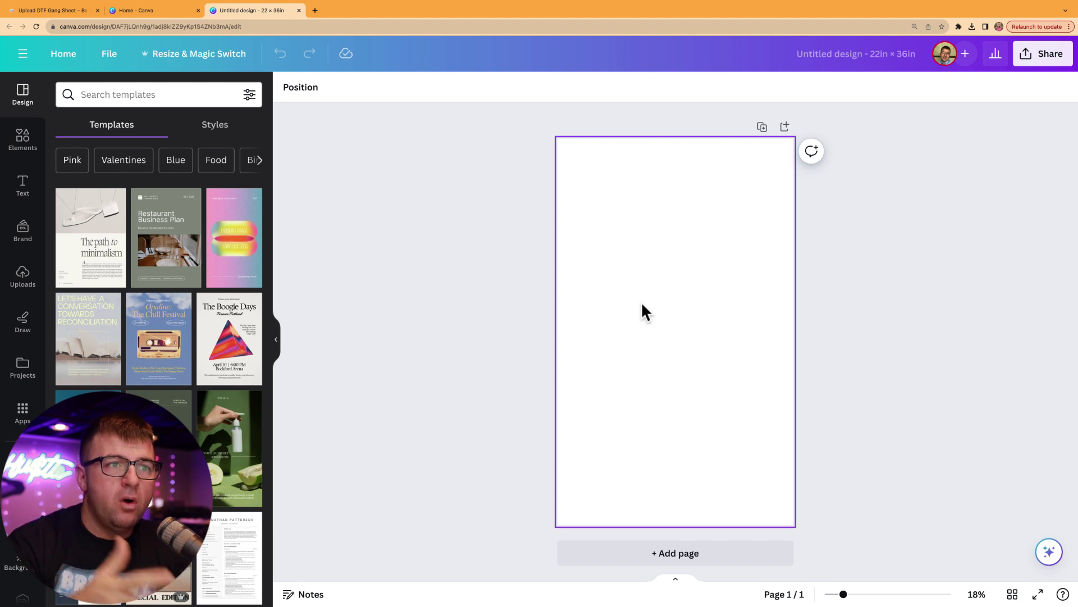
pyautogui.moveTo(44, 5)
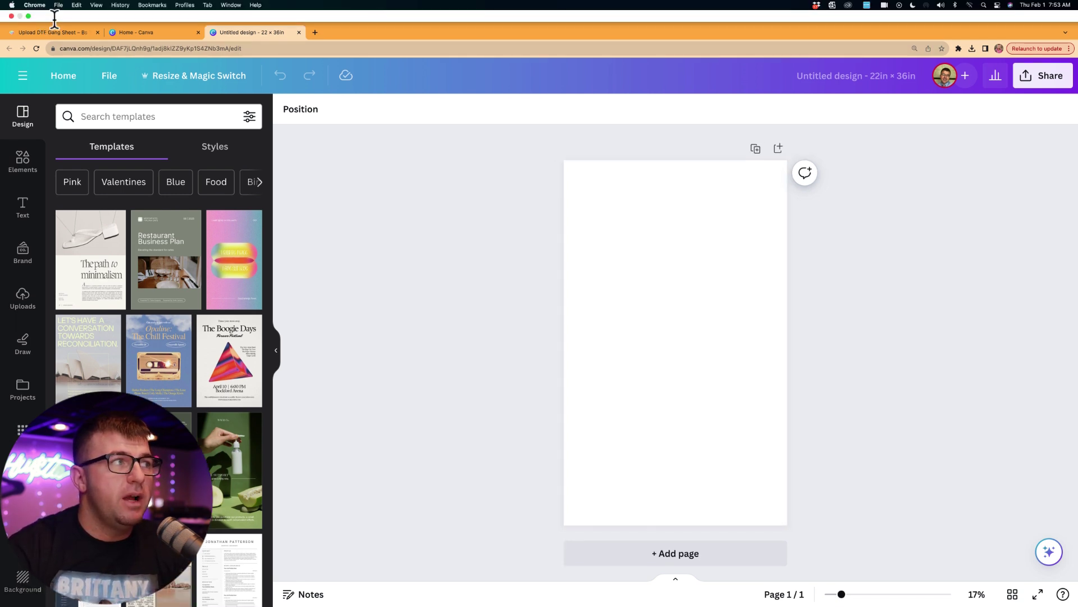
pyautogui.click(55, 25)
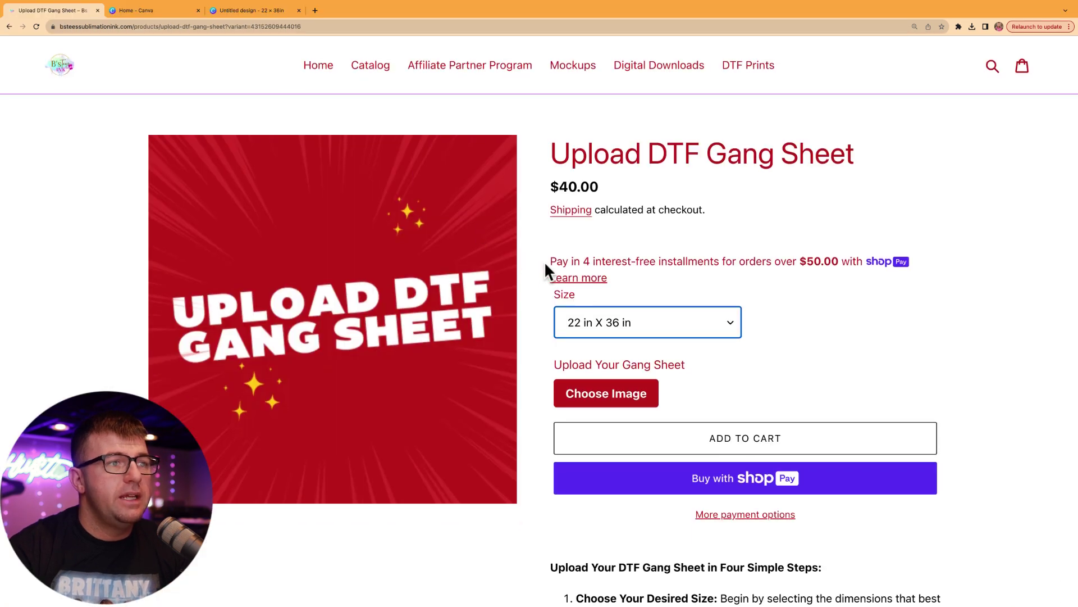
pyautogui.click(250, 32)
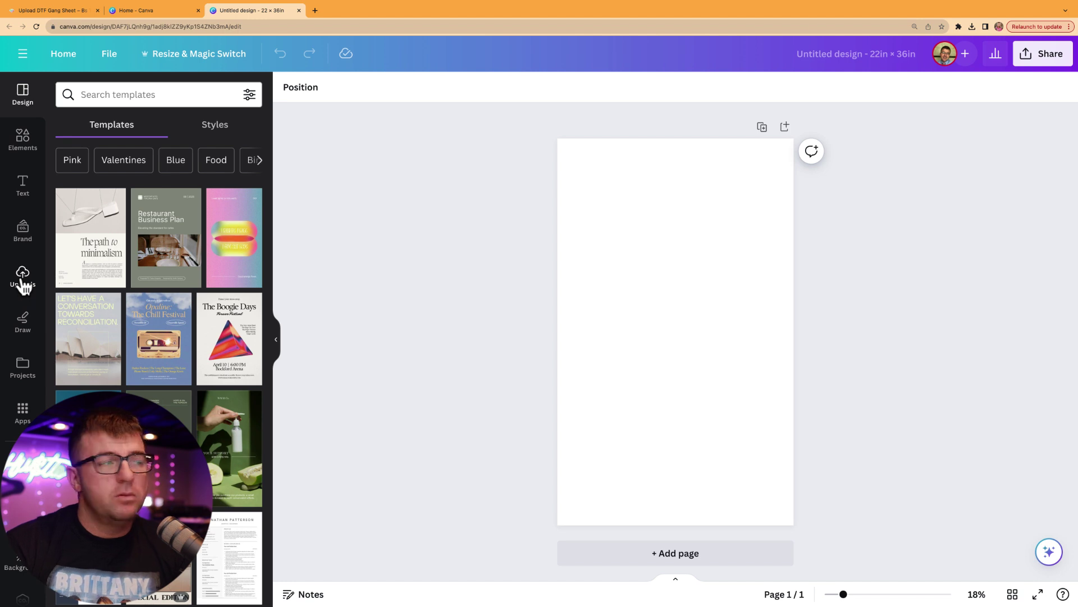
# Add the St. Bernard MAMA design from Uploads, resize and crop it, and place it top-left.
pyautogui.click(22, 278)
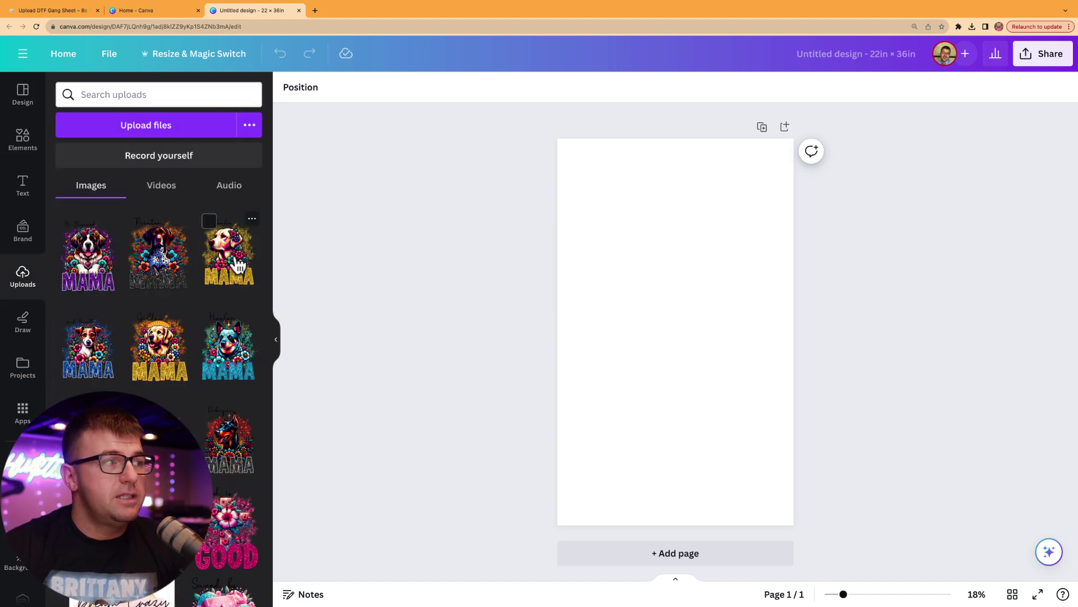
pyautogui.click(96, 264)
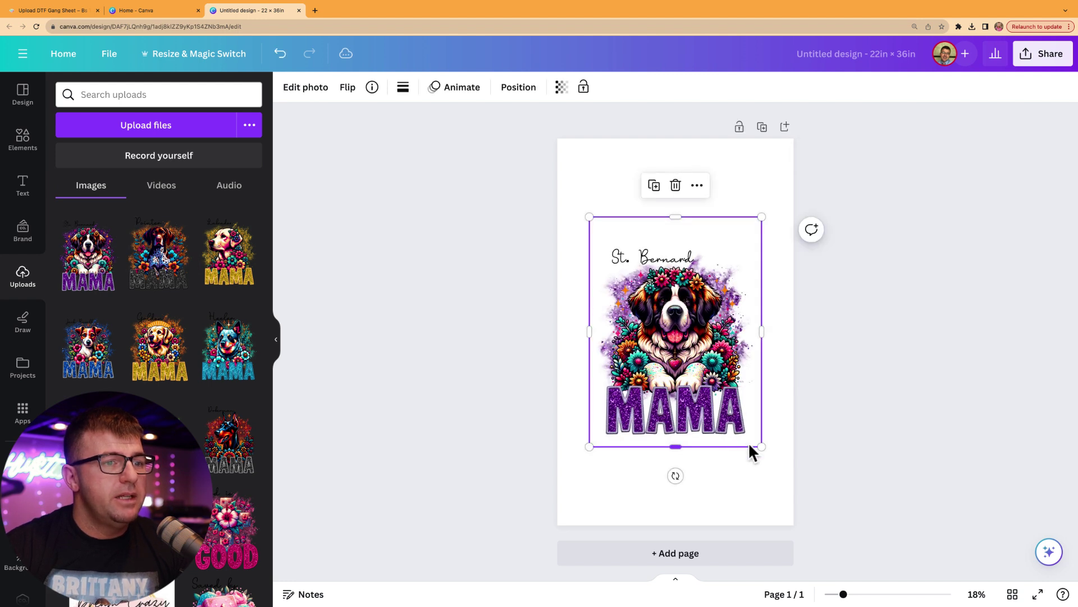
pyautogui.moveTo(760, 445); pyautogui.dragTo(676, 332)
pyautogui.moveTo(649, 295); pyautogui.dragTo(640, 250)
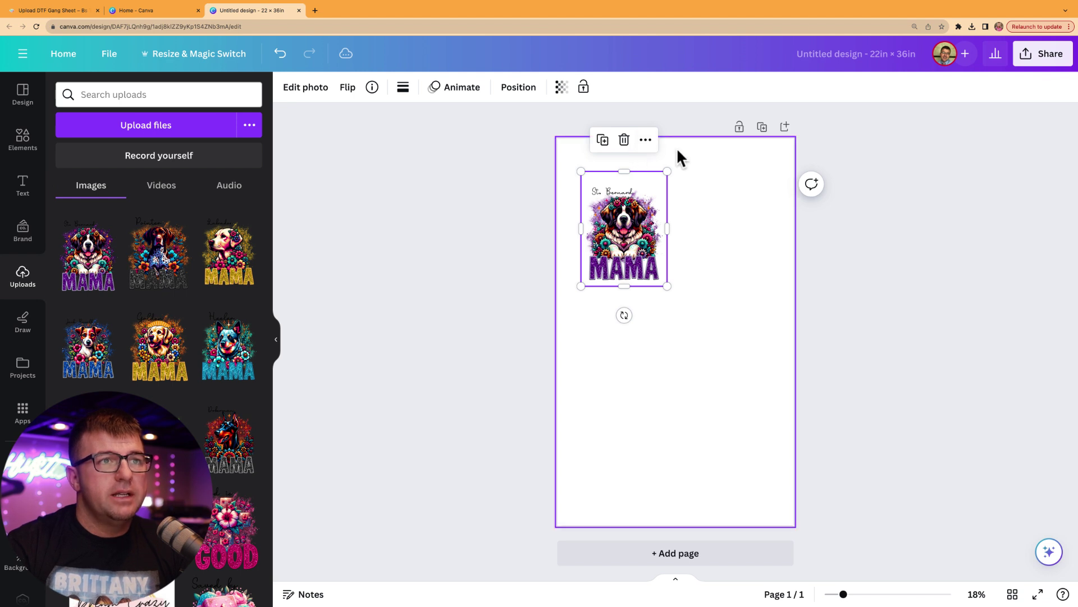
pyautogui.moveTo(668, 286); pyautogui.dragTo(660, 282)
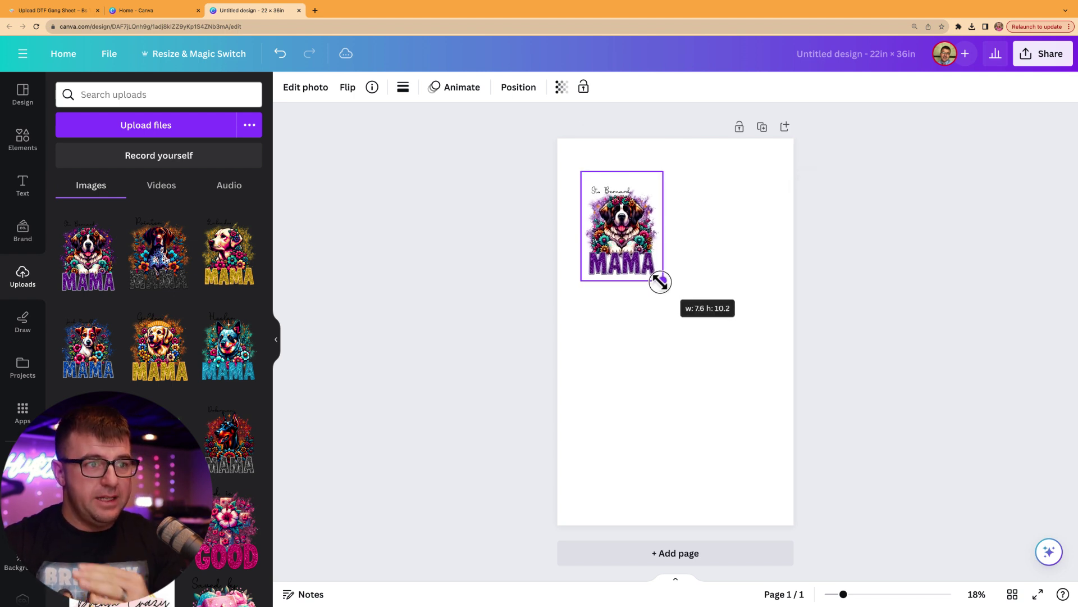
pyautogui.moveTo(660, 282); pyautogui.dragTo(660, 282)
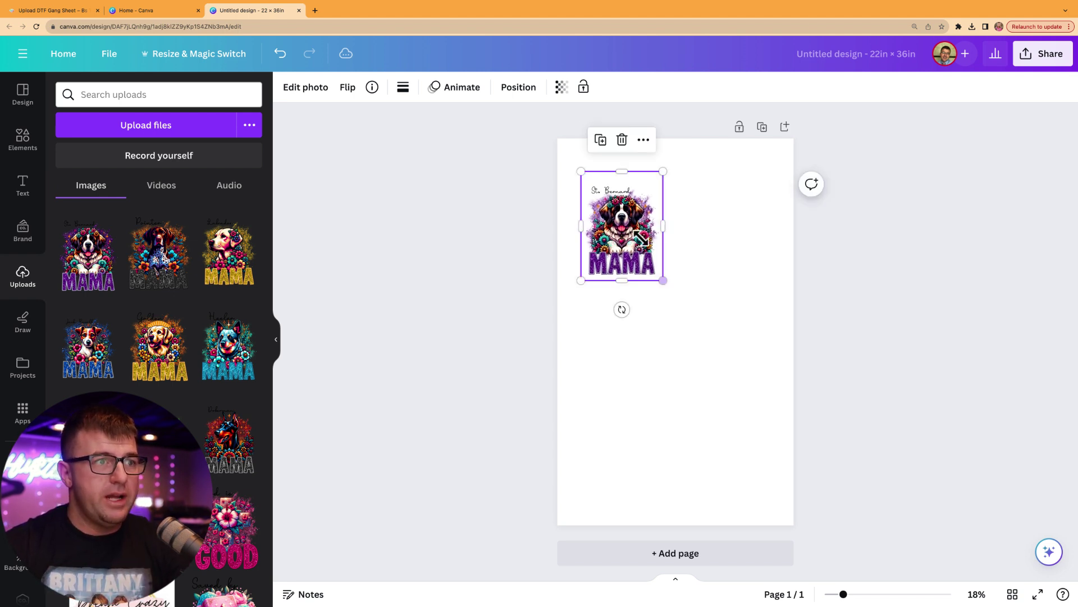
pyautogui.moveTo(625, 175); pyautogui.dragTo(623, 184)
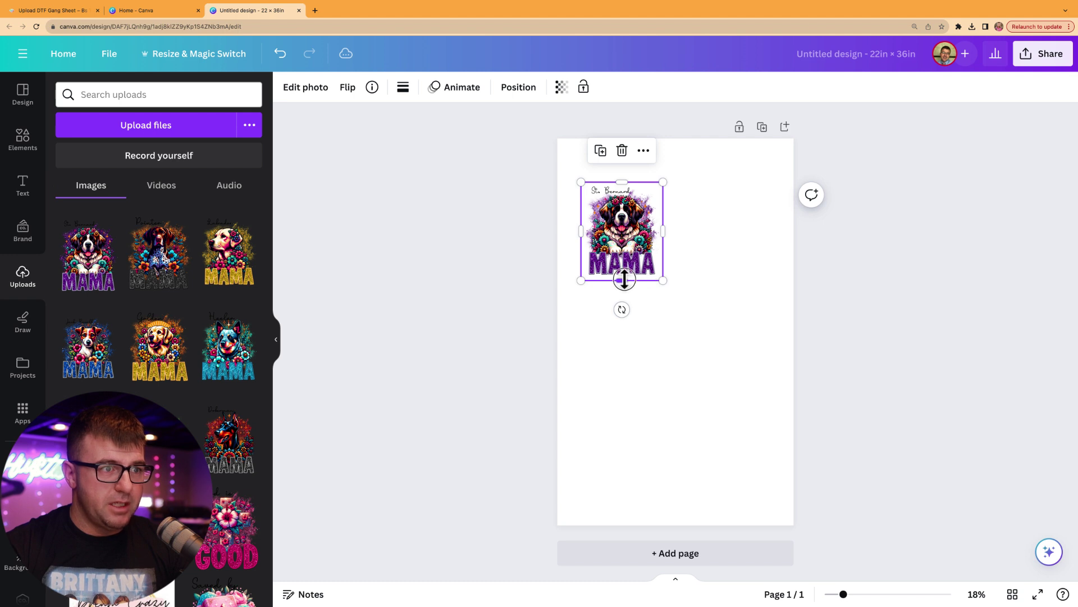
pyautogui.moveTo(623, 280); pyautogui.dragTo(657, 276)
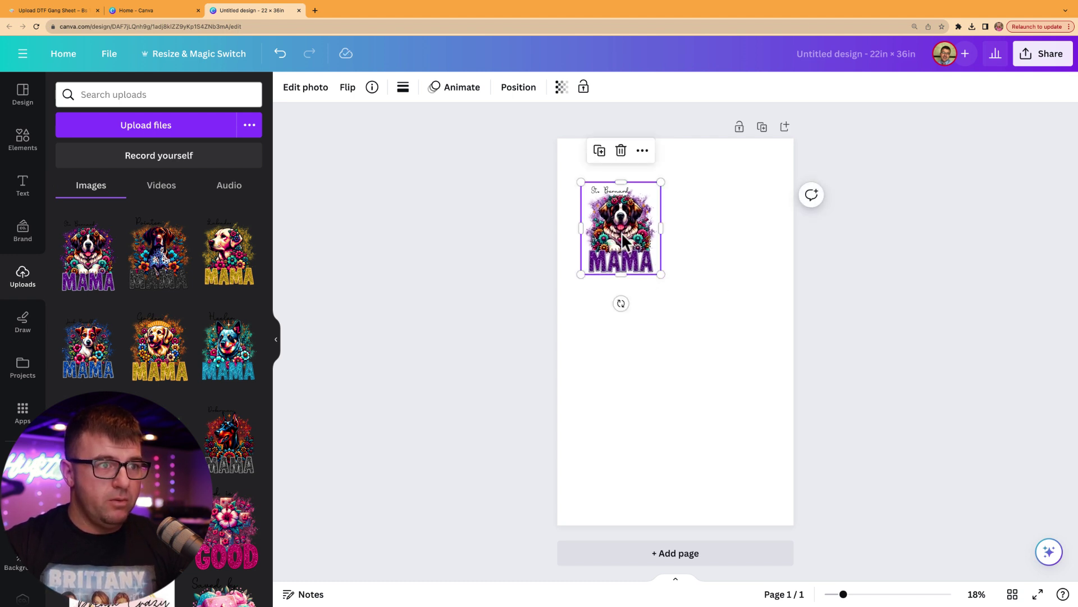
pyautogui.moveTo(621, 233); pyautogui.dragTo(598, 190)
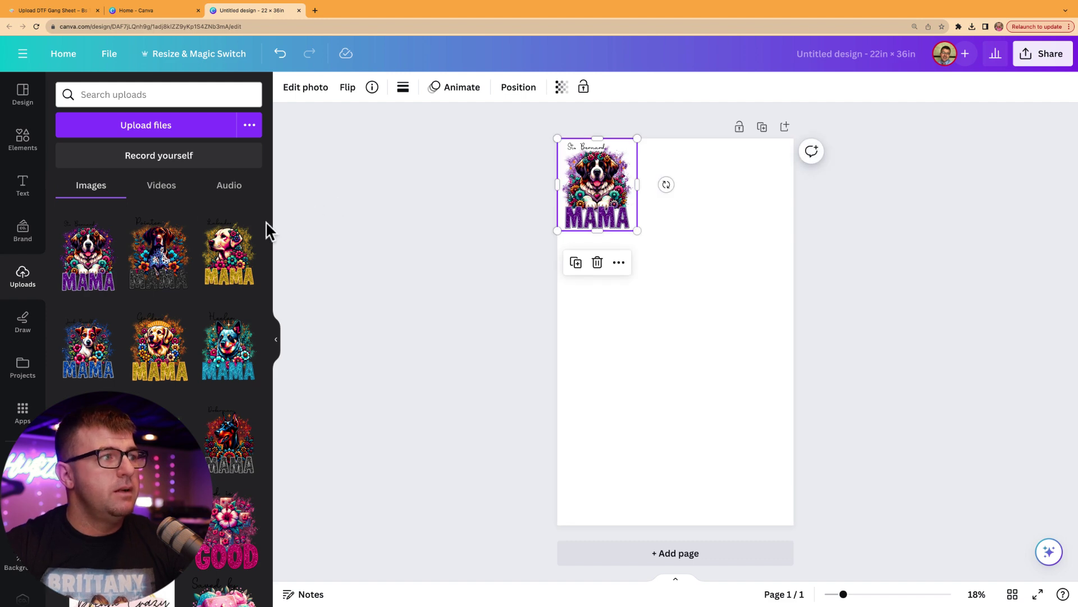
# Add the Pointer and Labrador MAMA designs, shrunk and placed beside it along the top.
pyautogui.click(135, 221)
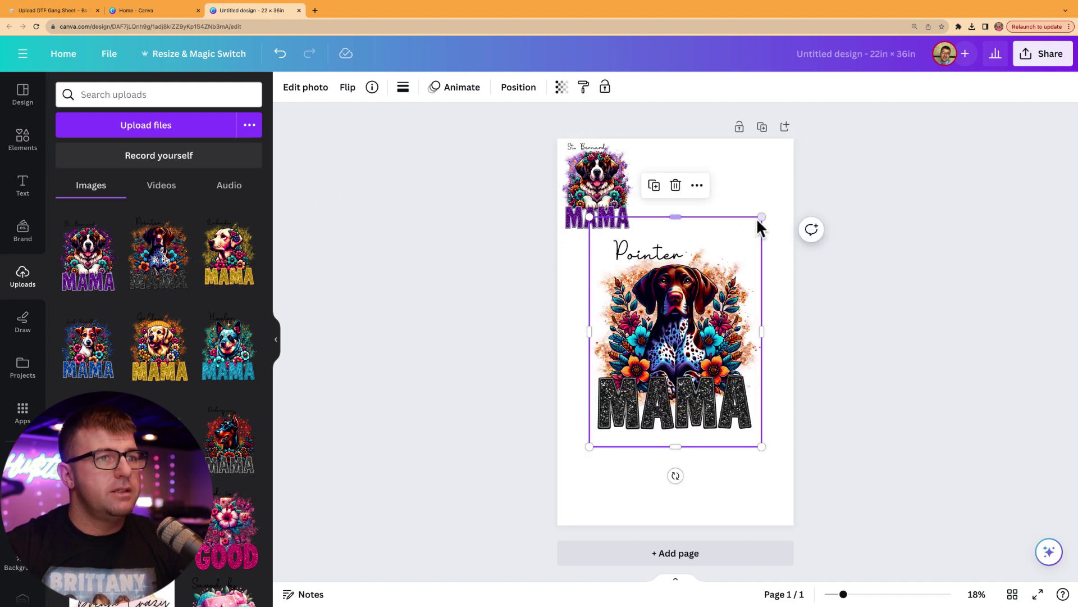
pyautogui.moveTo(761, 217); pyautogui.dragTo(673, 183)
pyautogui.click(228, 254)
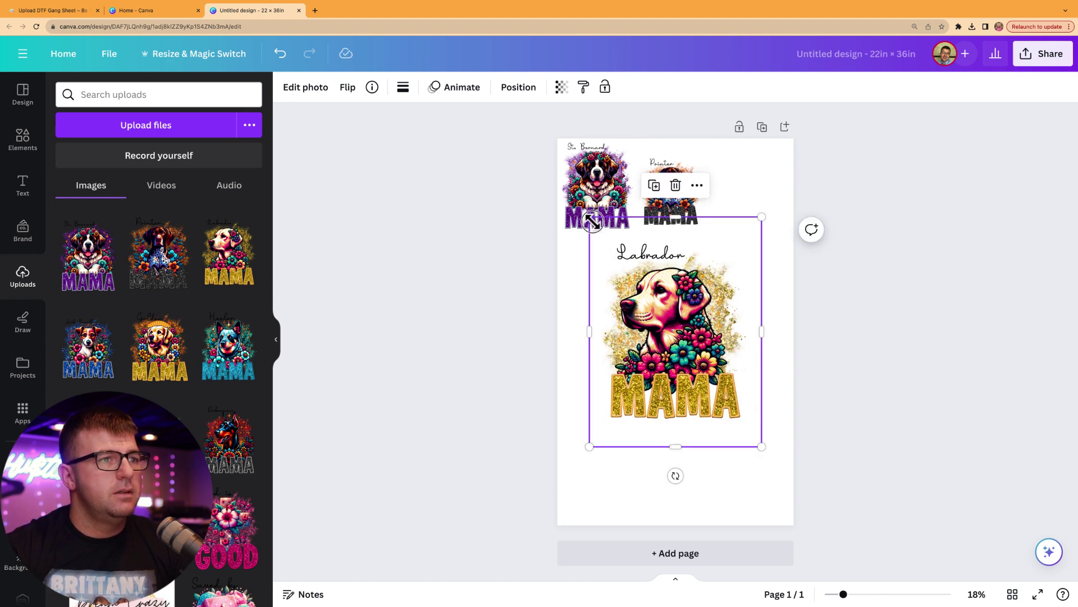
pyautogui.moveTo(590, 218); pyautogui.dragTo(660, 310)
pyautogui.moveTo(684, 368); pyautogui.dragTo(715, 180)
pyautogui.moveTo(693, 259); pyautogui.dragTo(710, 233)
pyautogui.moveTo(721, 189); pyautogui.dragTo(678, 205)
# Even out the row: raise the Labrador, enlarge the Pointer slightly, crop the Labrador's top.
pyautogui.click(688, 222)
pyautogui.moveTo(748, 206); pyautogui.dragTo(748, 197)
pyautogui.click(687, 213)
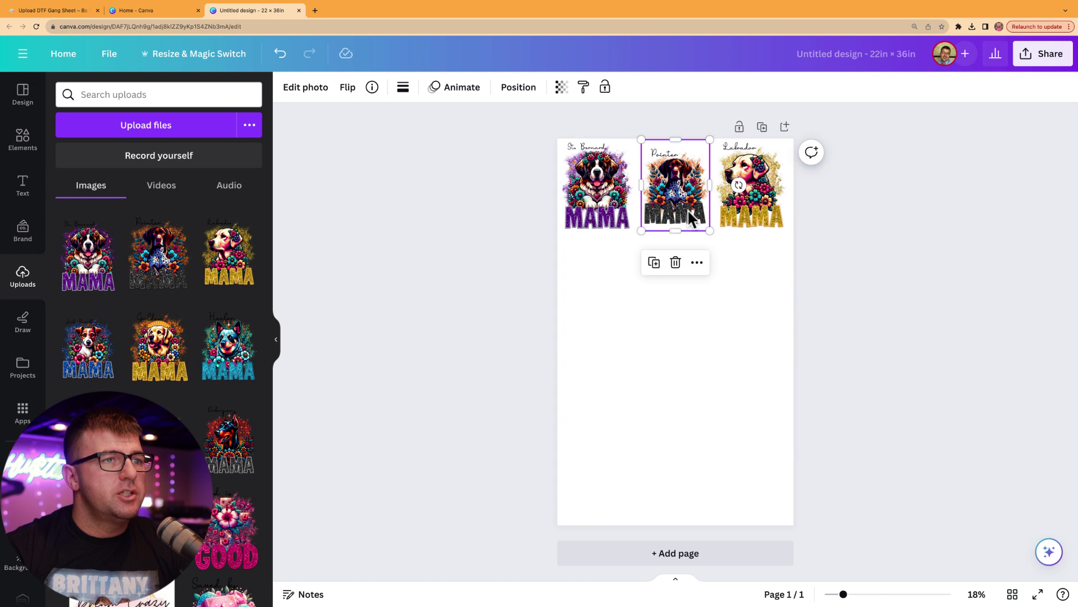
pyautogui.moveTo(711, 233); pyautogui.dragTo(752, 230)
pyautogui.click(731, 228)
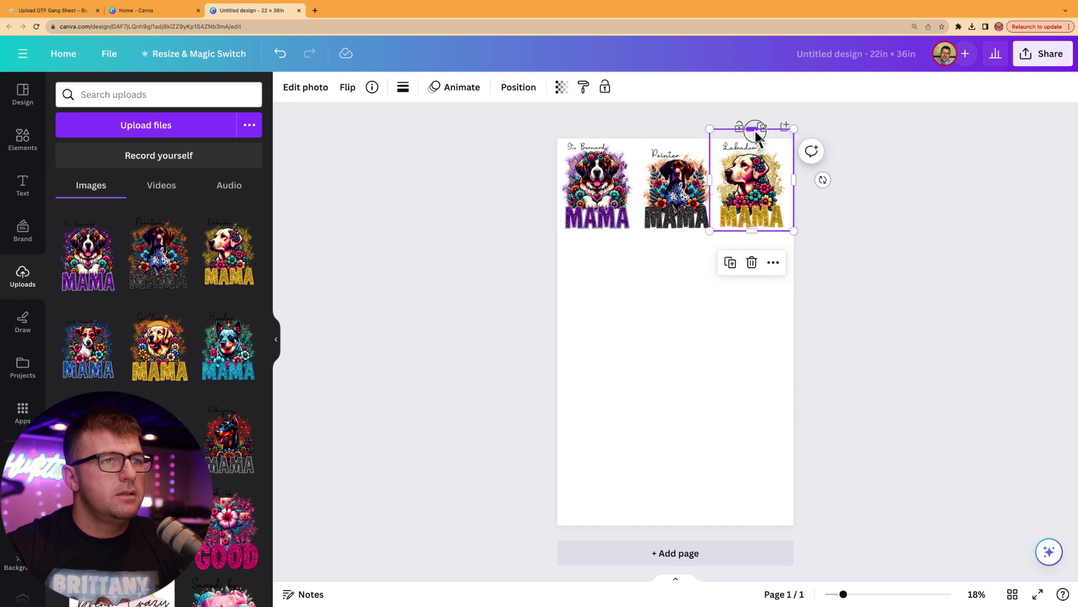
pyautogui.moveTo(753, 129); pyautogui.dragTo(753, 138)
pyautogui.click(597, 168)
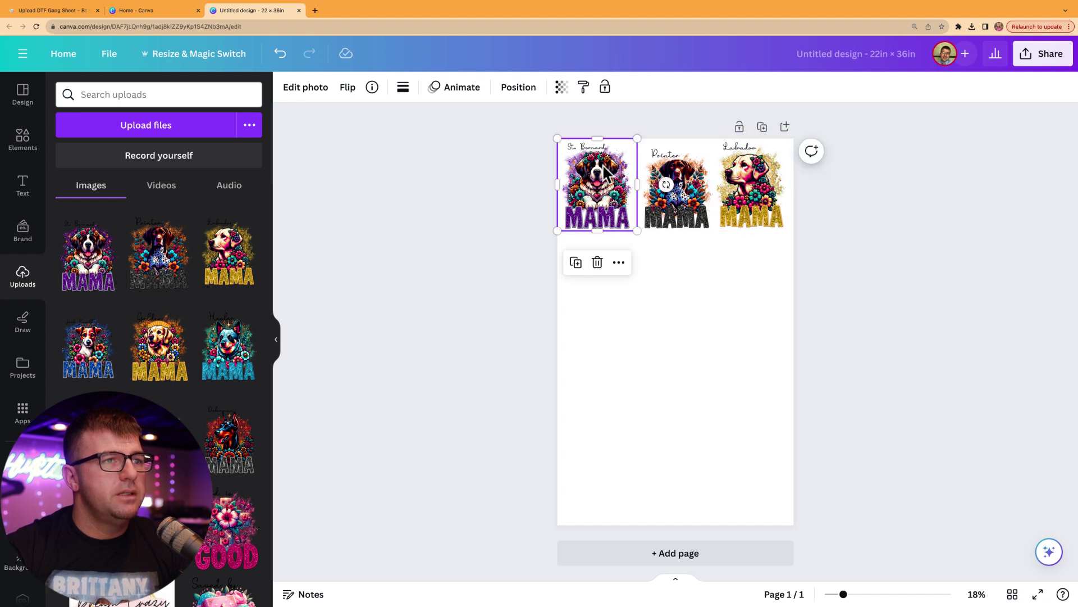
pyautogui.click(725, 260)
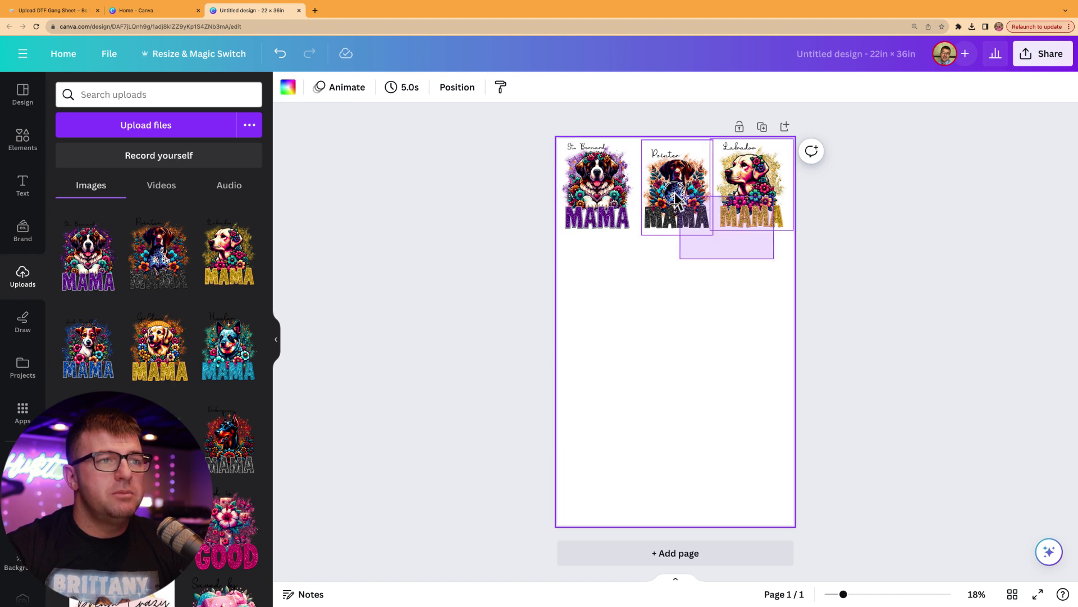
# Duplicate the St. Bernard, Pointer and Labrador row three times, stacking the copies as rows two to four.
pyautogui.moveTo(656, 182); pyautogui.dragTo(619, 171)
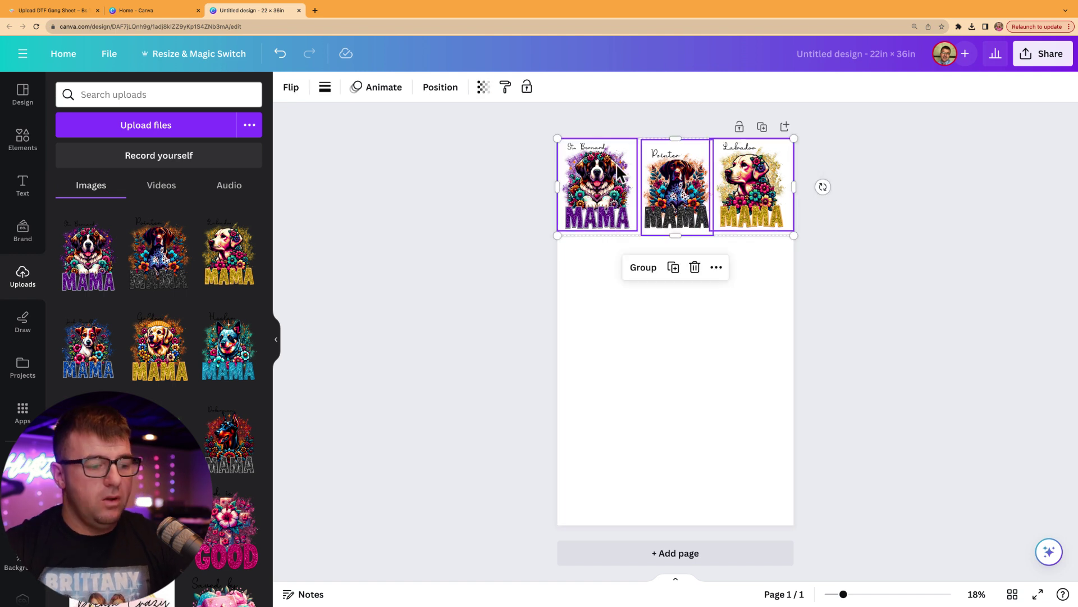
pyautogui.click(673, 268)
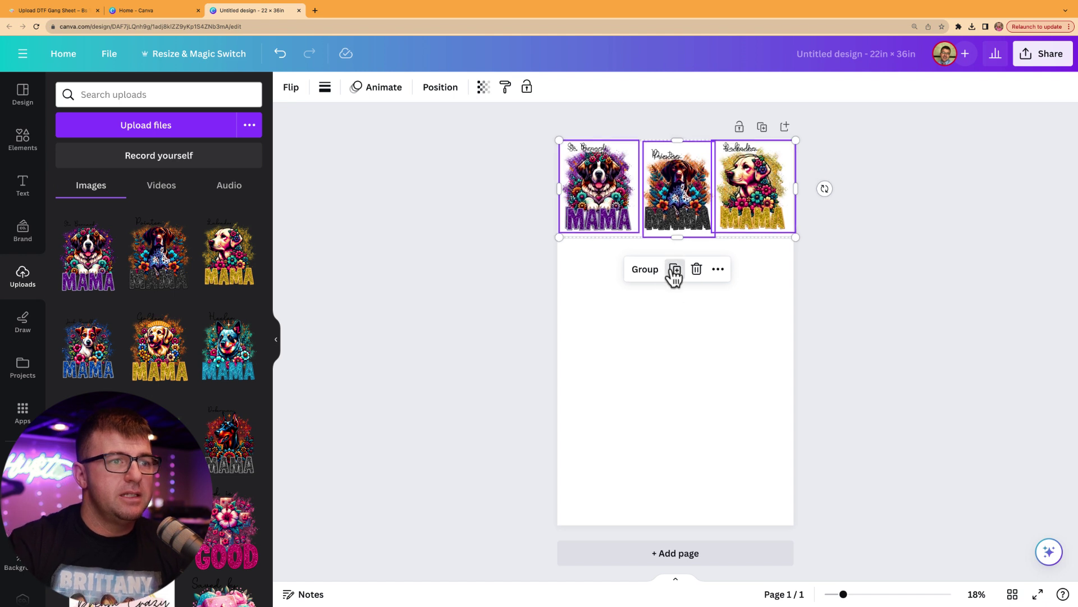
pyautogui.moveTo(684, 197); pyautogui.dragTo(686, 285)
pyautogui.click(675, 199)
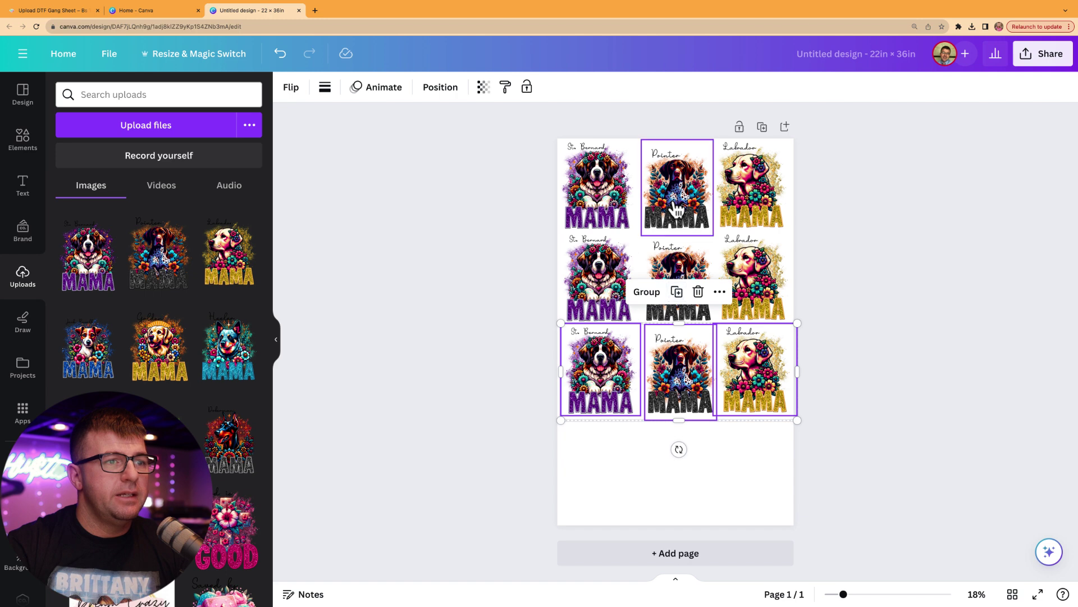
pyautogui.click(677, 292)
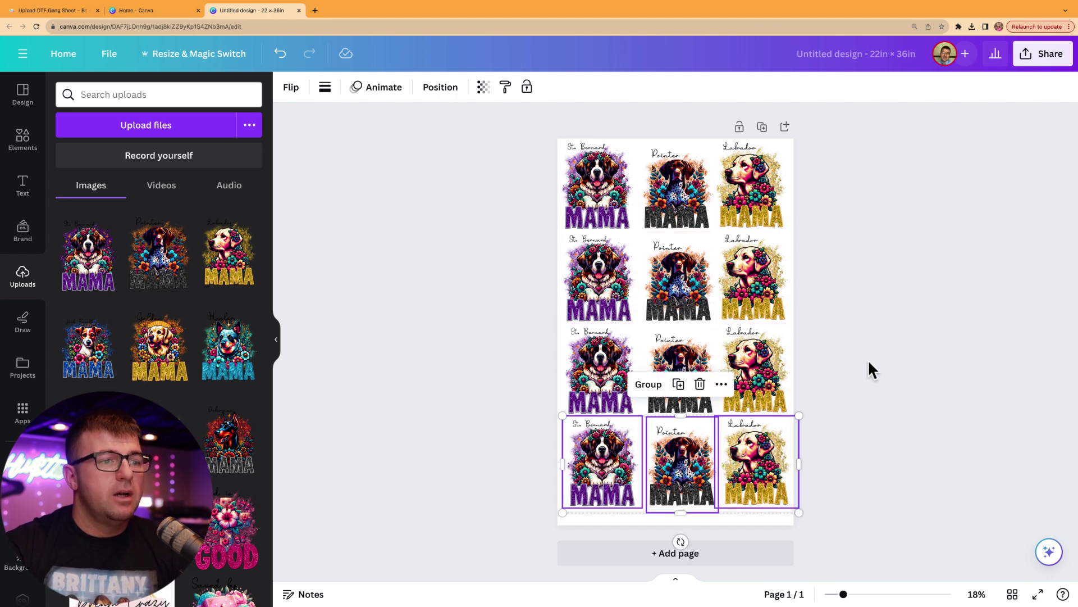
pyautogui.click(821, 359)
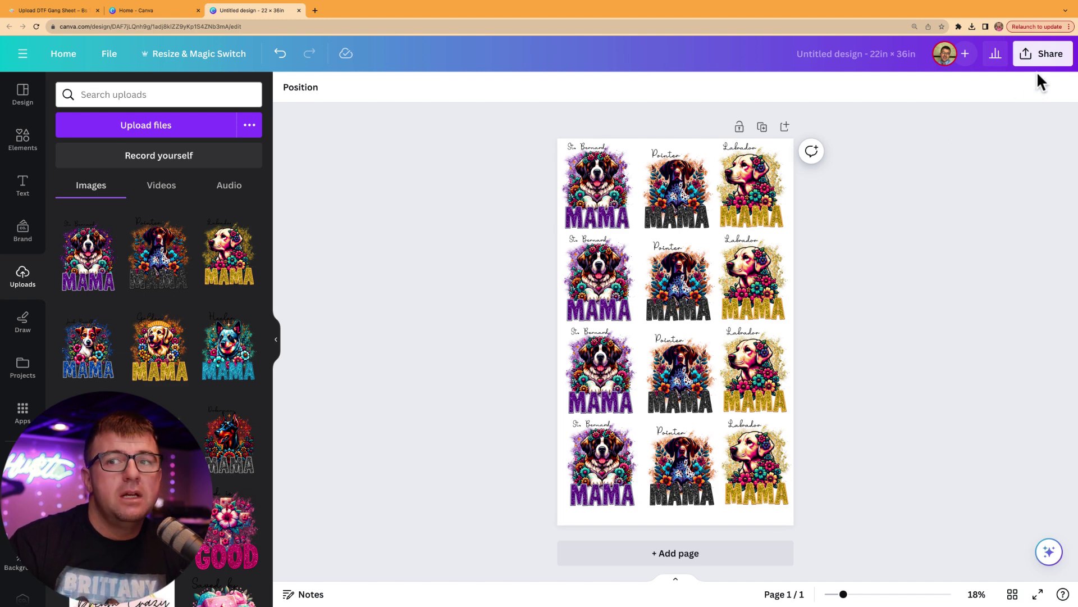
# Download the sheet as a transparent-background PNG at size 1.875 (3,960 × 6,480 px).
pyautogui.click(1040, 56)
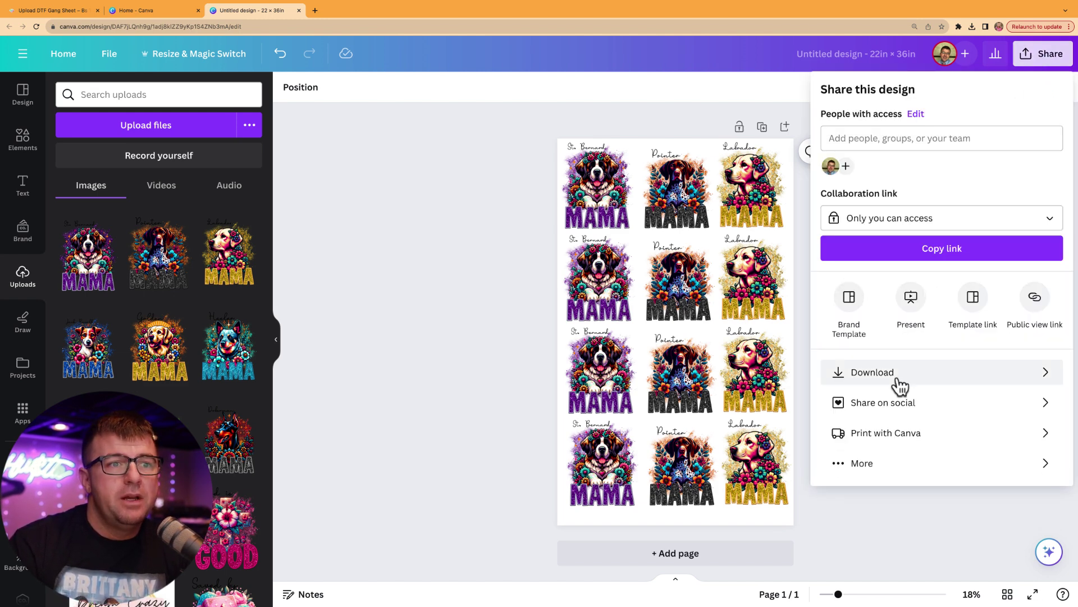
pyautogui.click(897, 385)
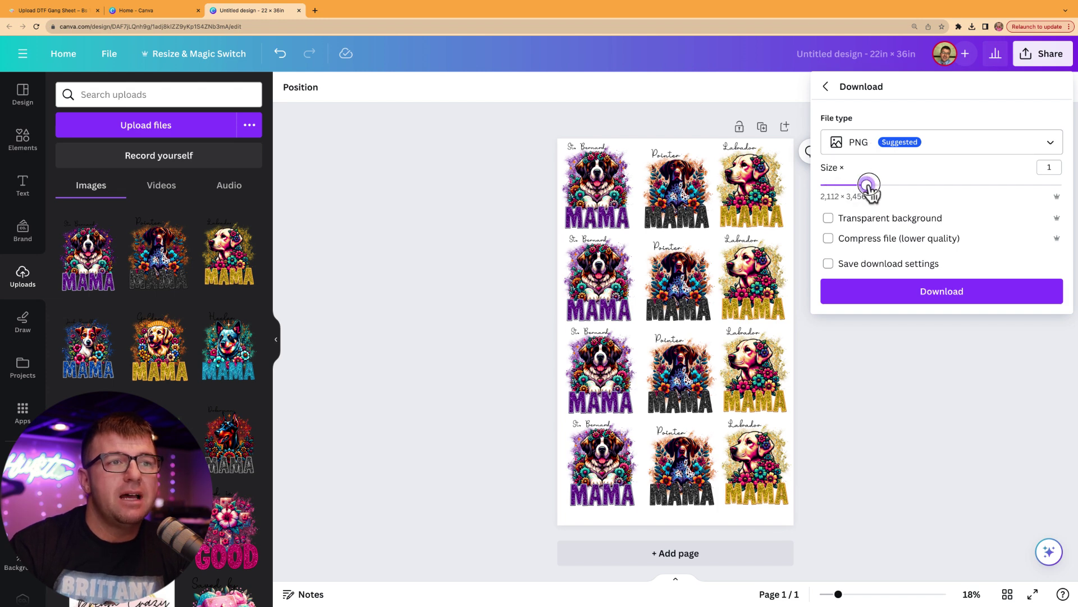
pyautogui.moveTo(868, 186); pyautogui.dragTo(947, 189)
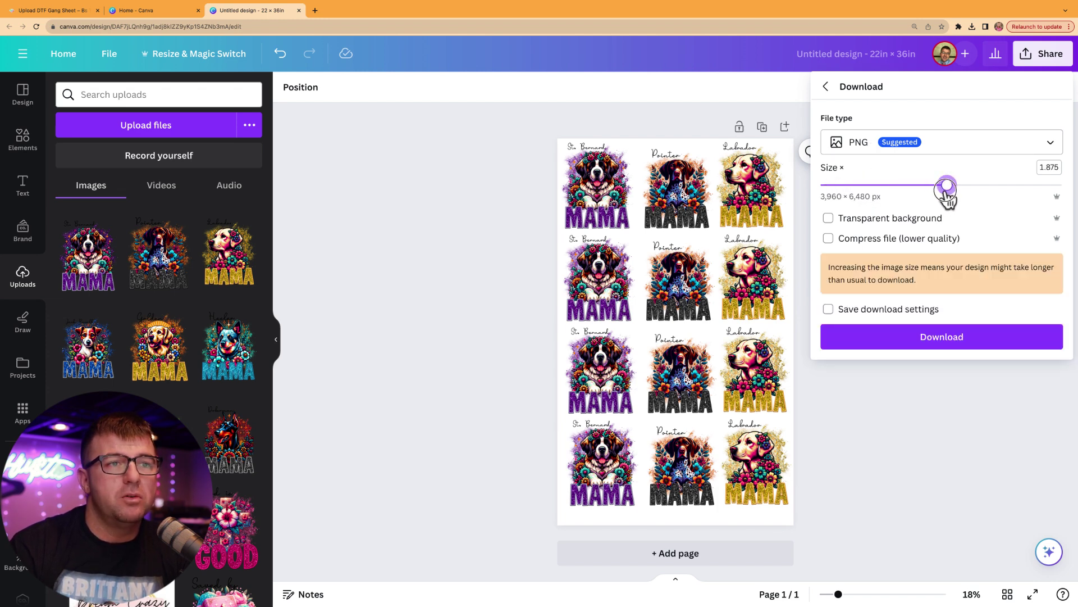
pyautogui.click(829, 220)
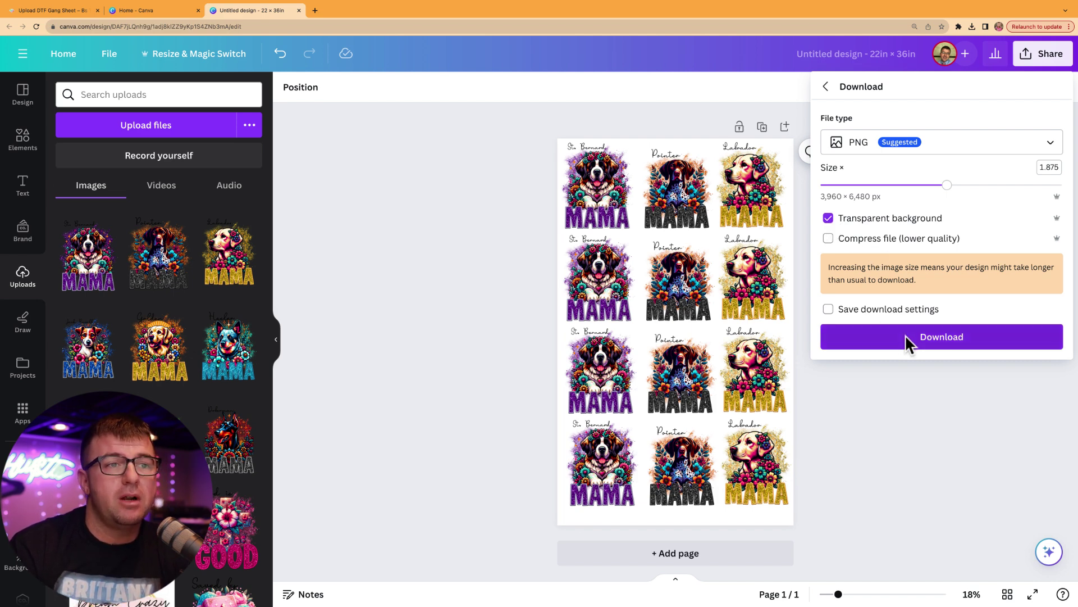
pyautogui.click(926, 337)
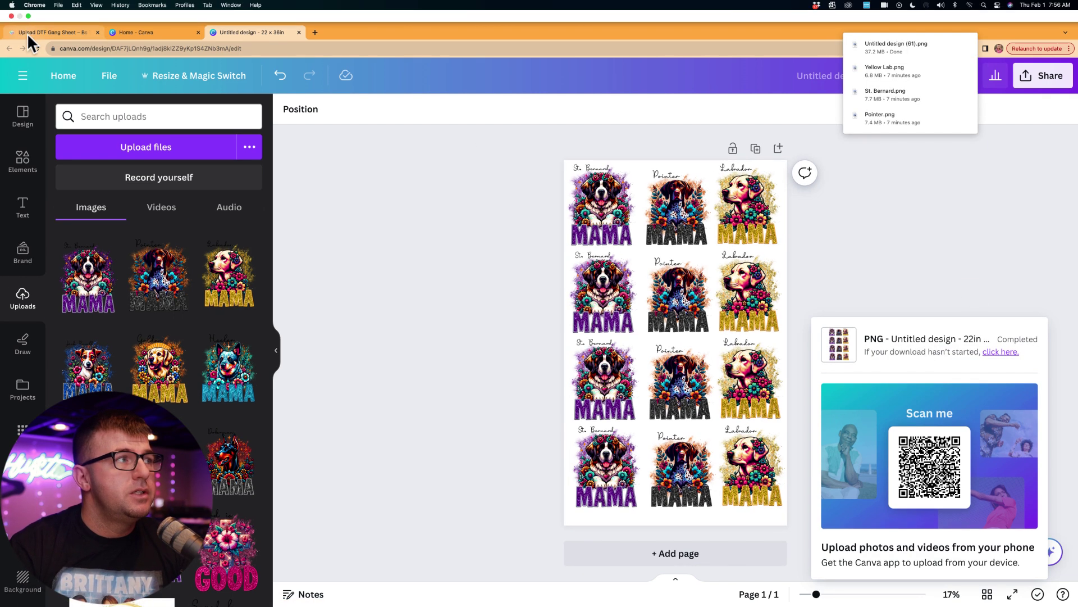
# Upload 'Untitled design (61).png' from Downloads as the 22 in X 36 in gang sheet image.
pyautogui.click(27, 32)
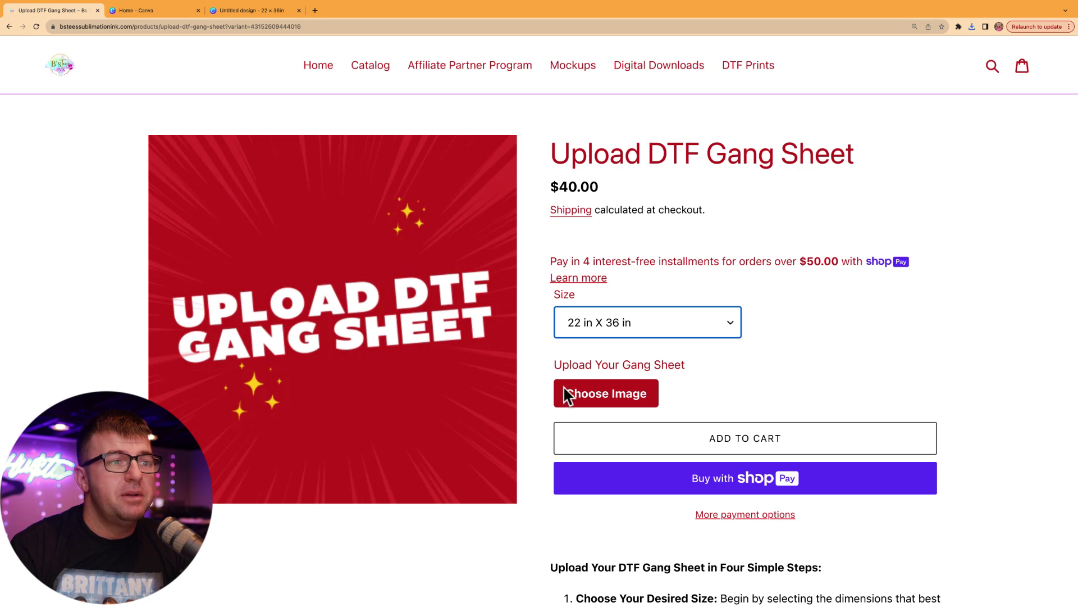
pyautogui.click(608, 397)
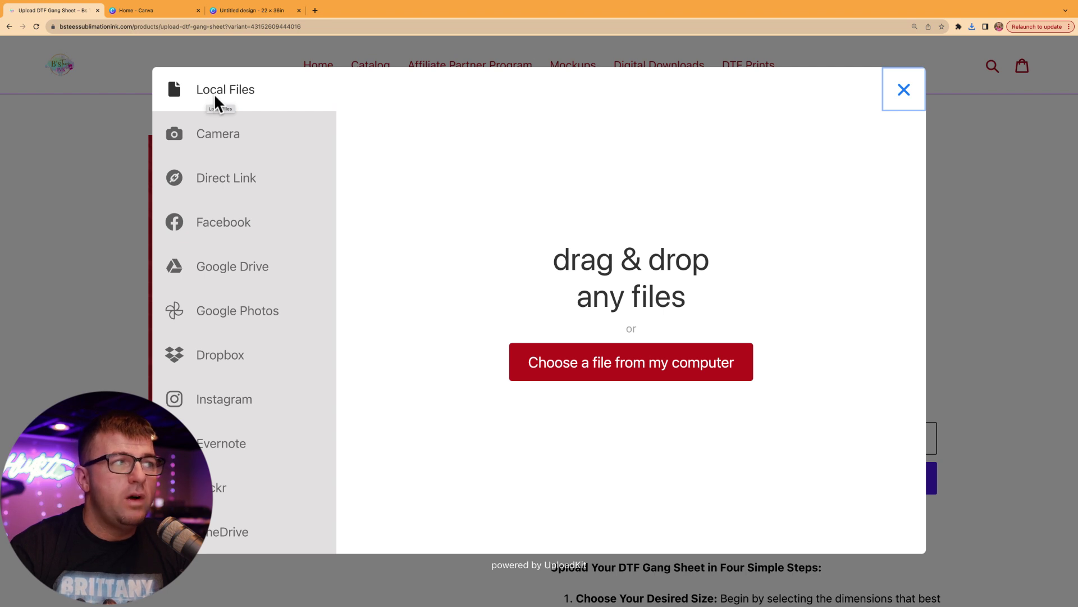
pyautogui.click(646, 365)
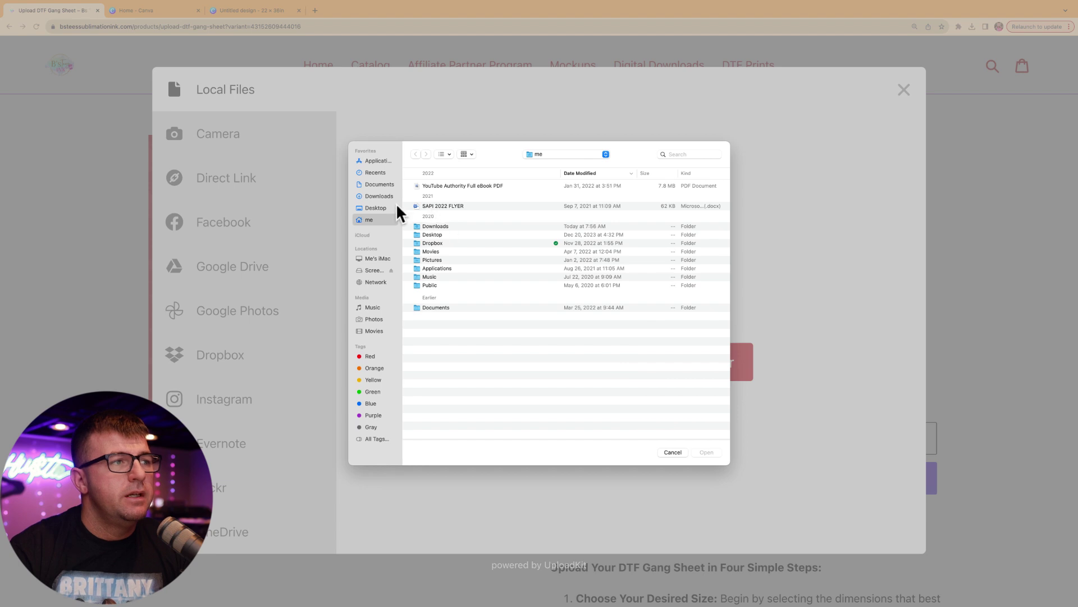
pyautogui.click(376, 197)
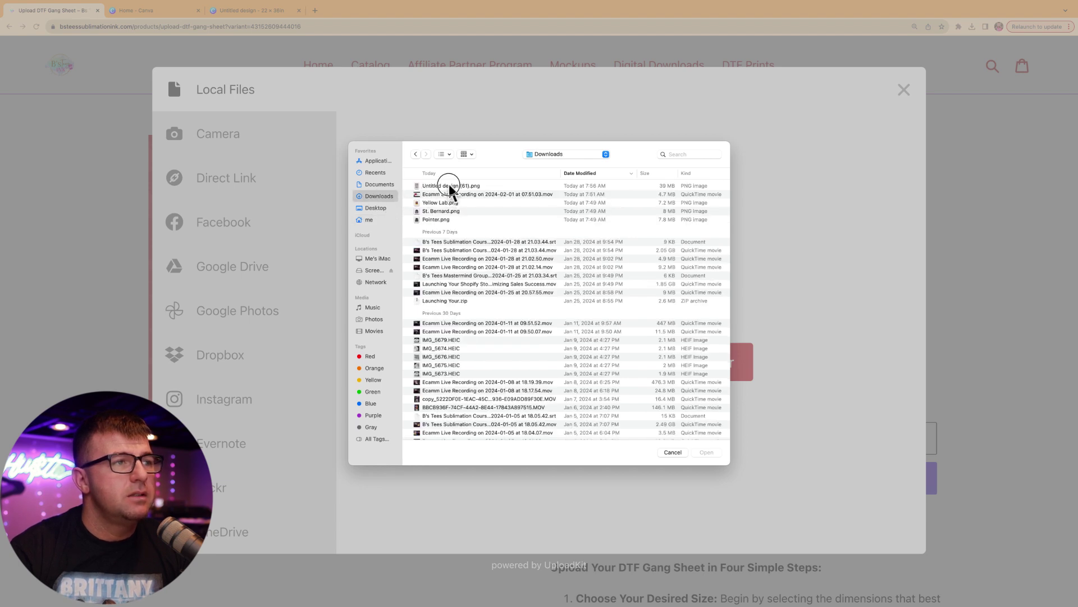
pyautogui.doubleClick(446, 174)
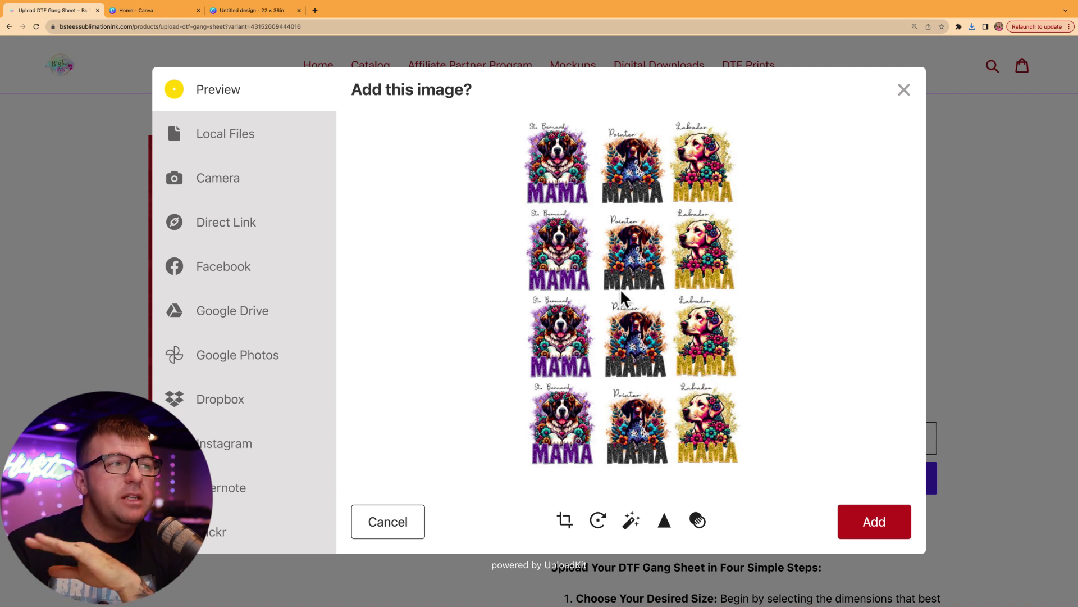
# Confirm the uploaded image, add the 22 in X 36 in sheet to the cart, and view the $40.00 cart.
pyautogui.click(880, 527)
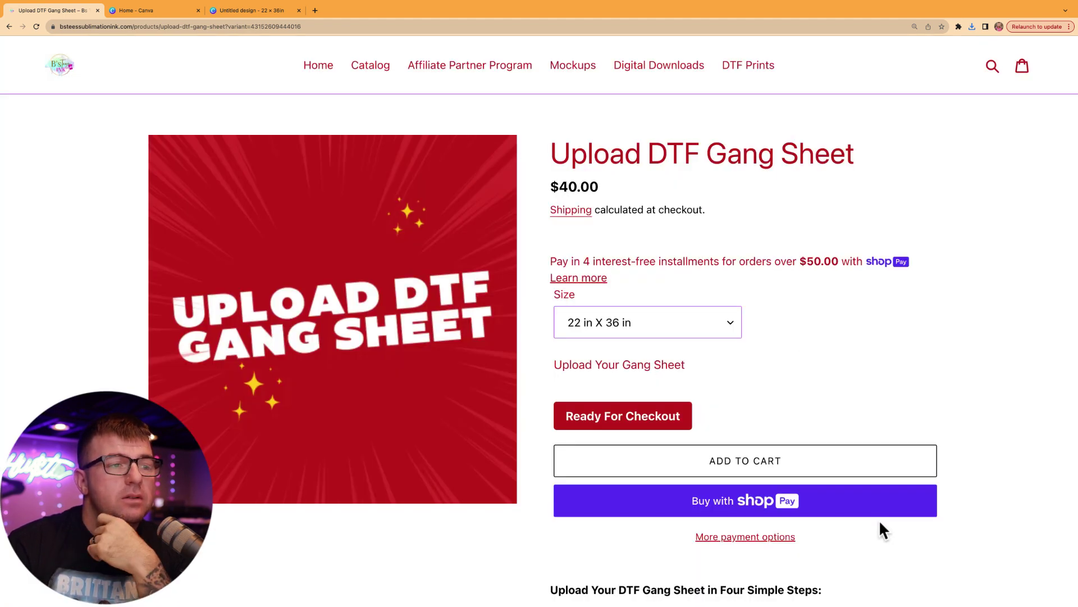
pyautogui.scroll(-3, 703, 449)
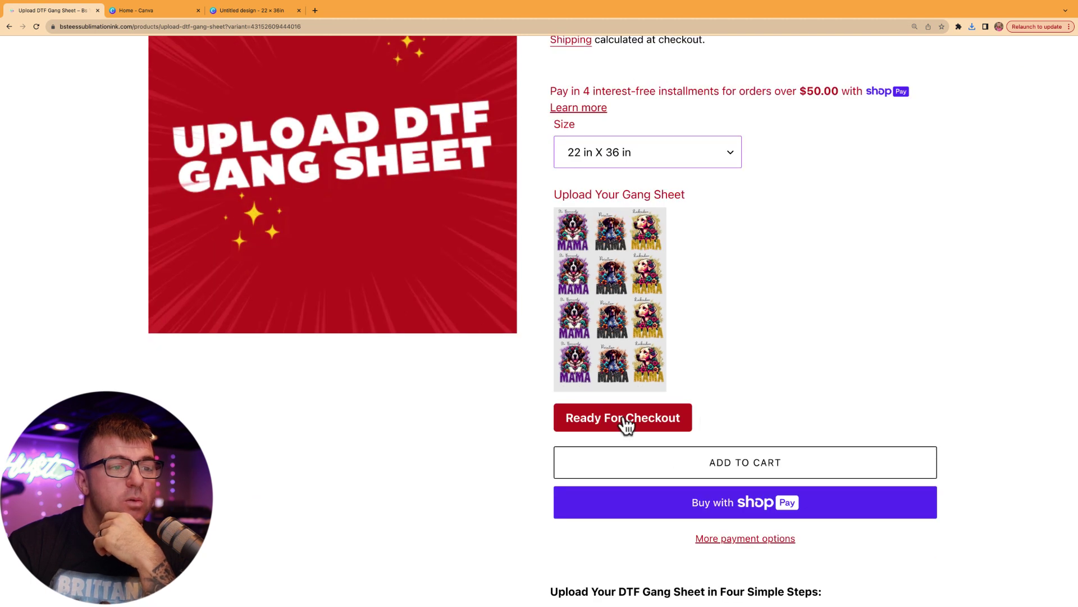
pyautogui.click(774, 463)
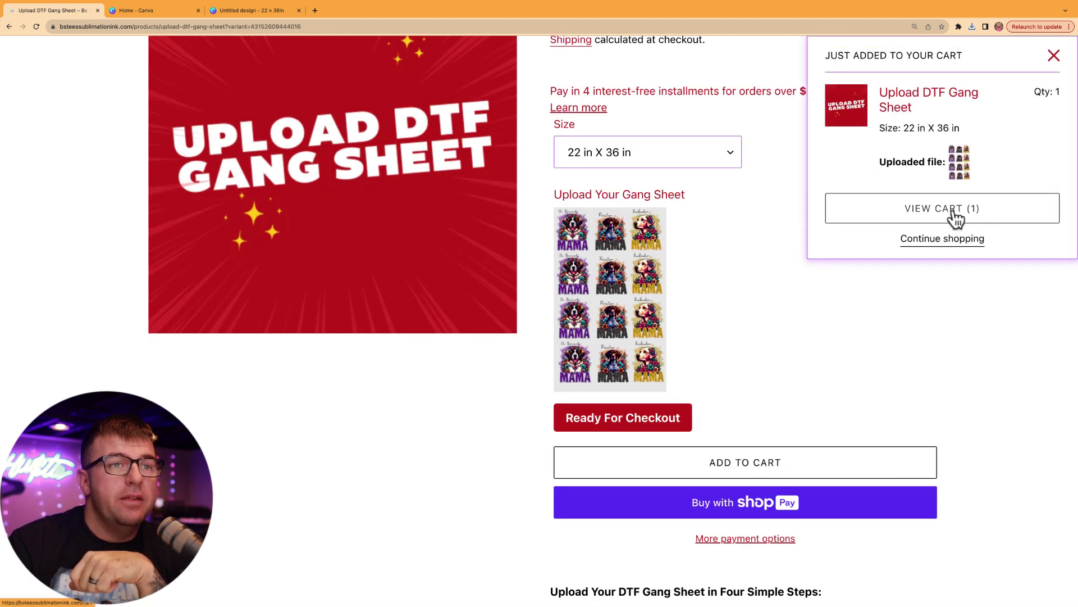
pyautogui.click(957, 216)
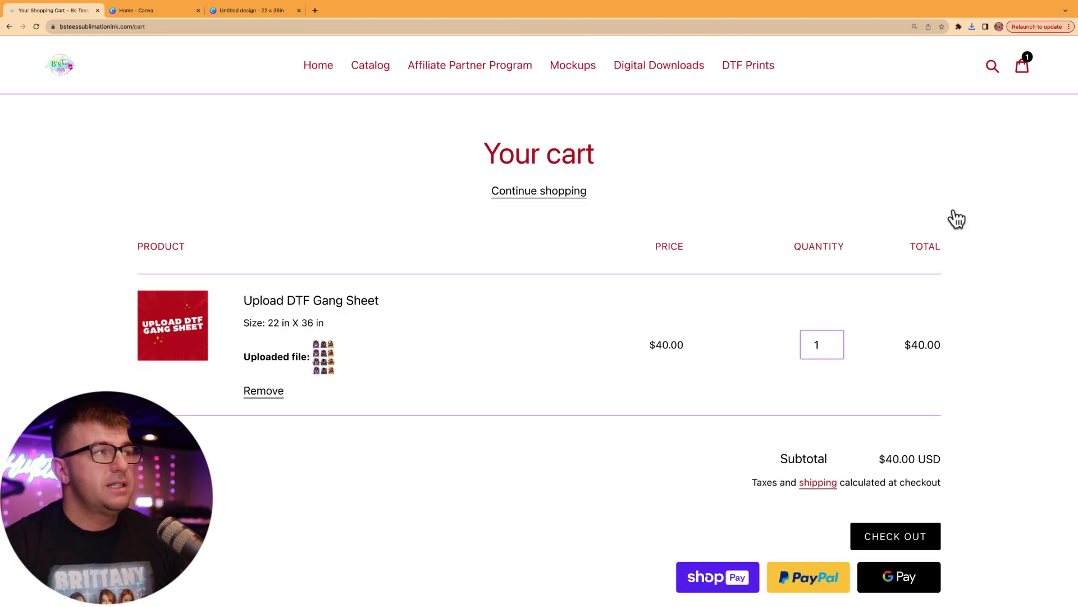
# Navigate via the DTF gang sheets collection to Custom DTF Gang Sheet and launch its 22in X 36in builder.
pyautogui.click(61, 67)
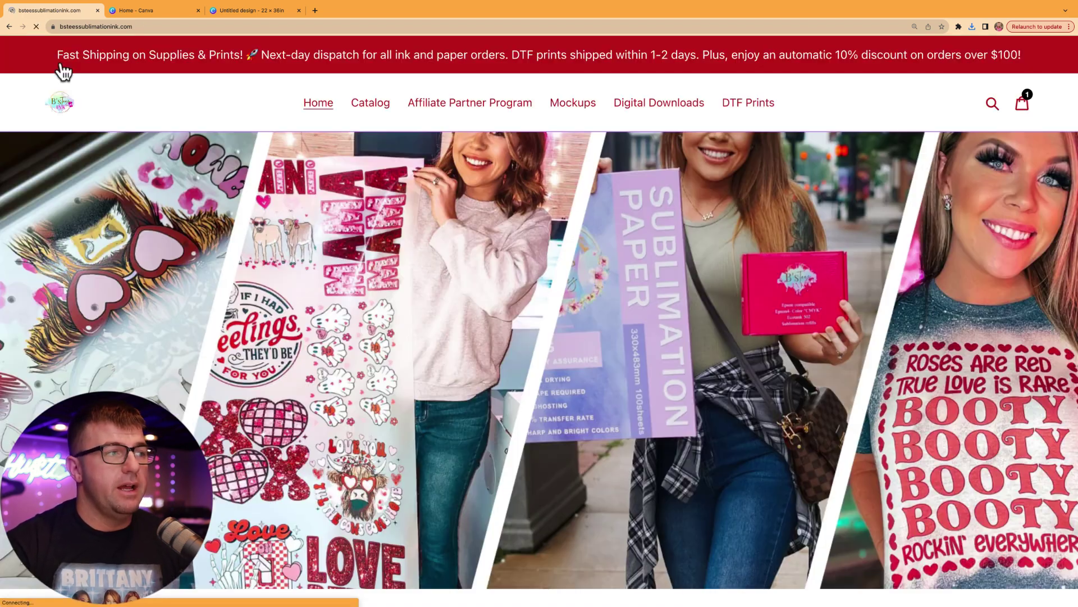
pyautogui.scroll(-7, 427, 224)
pyautogui.scroll(-6, 428, 224)
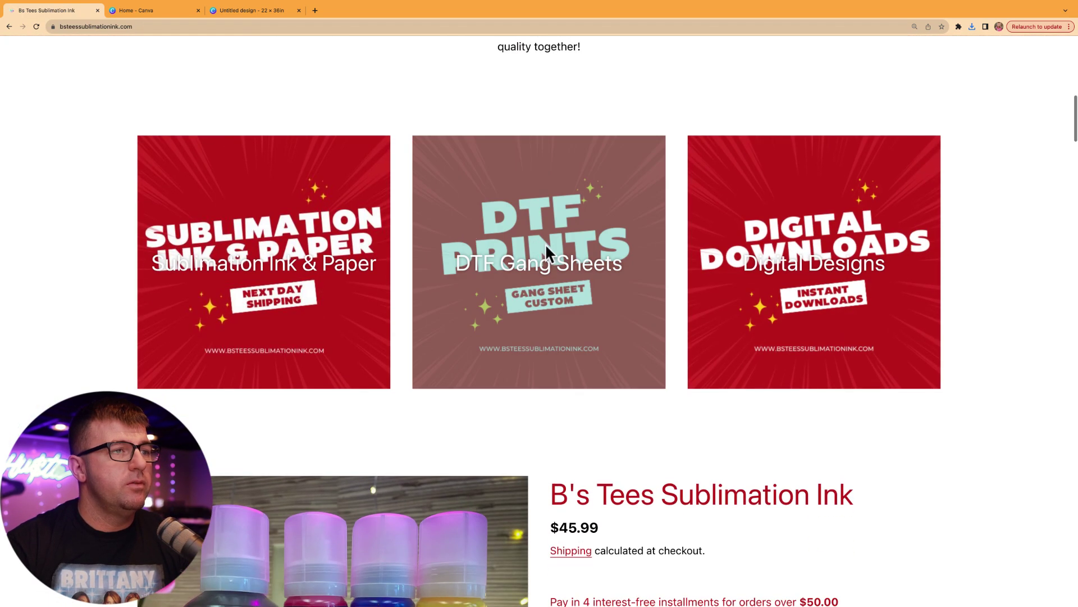
pyautogui.click(548, 250)
pyautogui.scroll(-8, 549, 256)
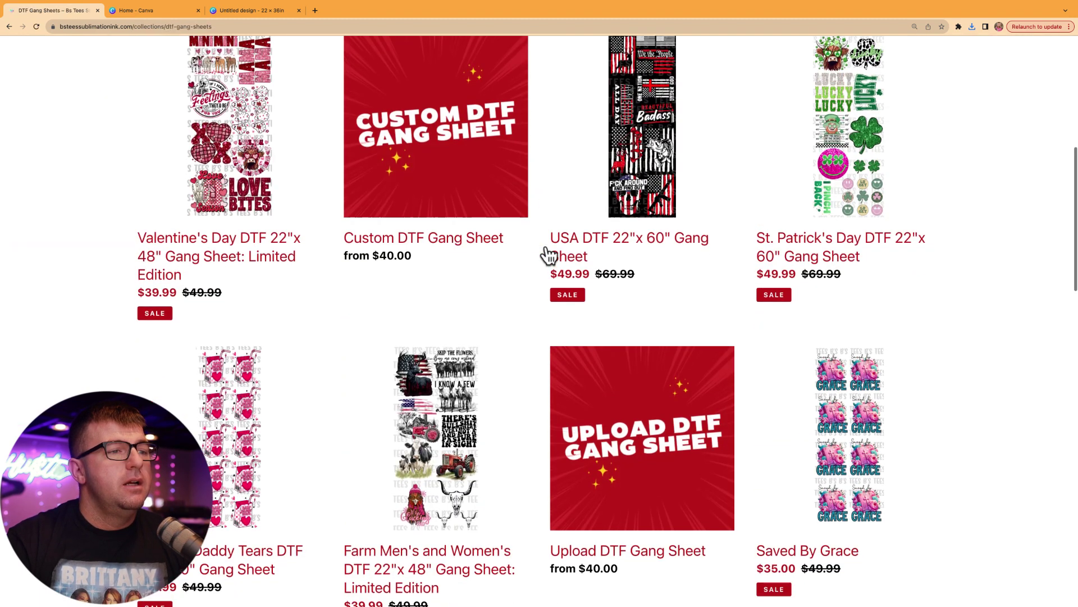
pyautogui.scroll(1, 549, 253)
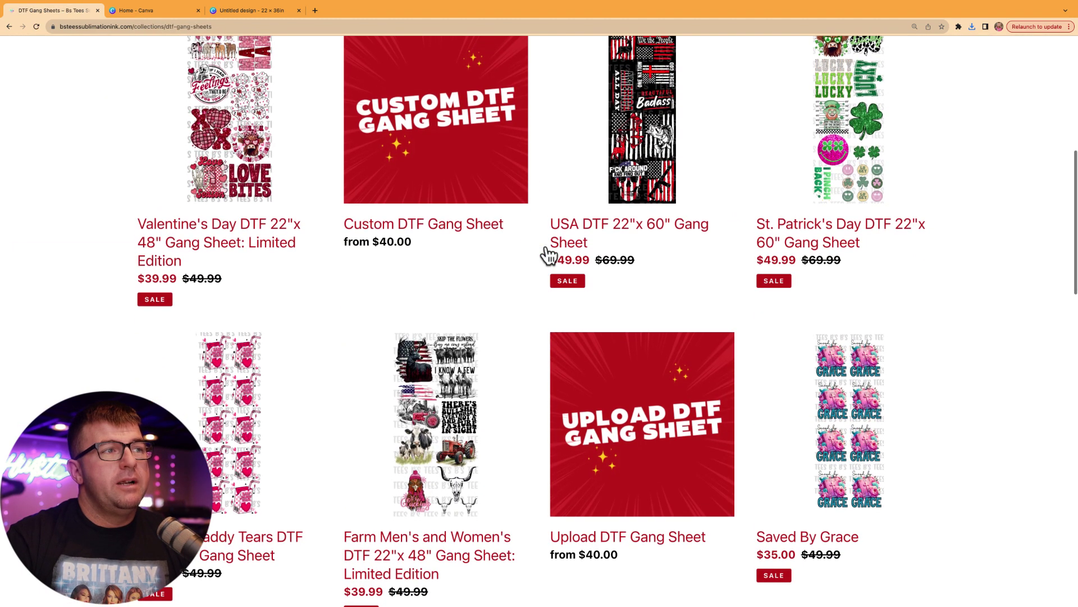
pyautogui.click(432, 122)
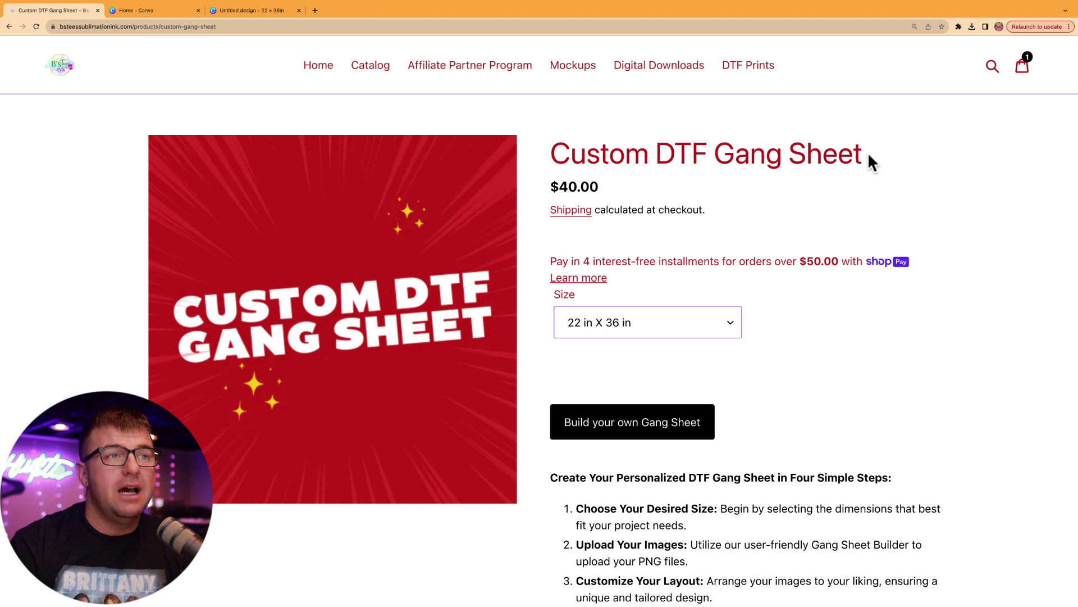
pyautogui.moveTo(868, 160); pyautogui.dragTo(554, 157)
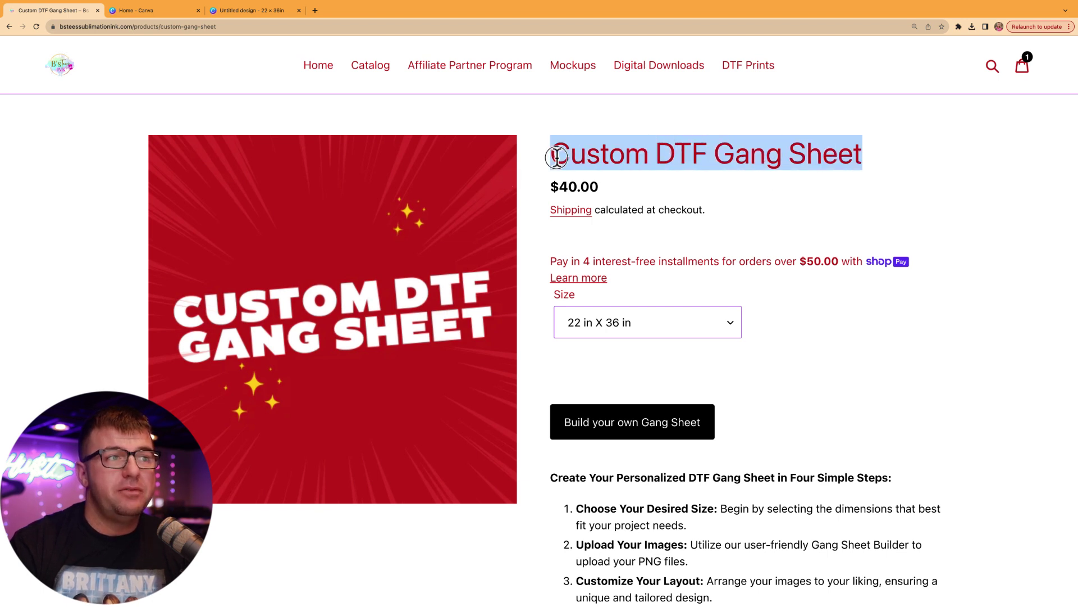
pyautogui.click(632, 428)
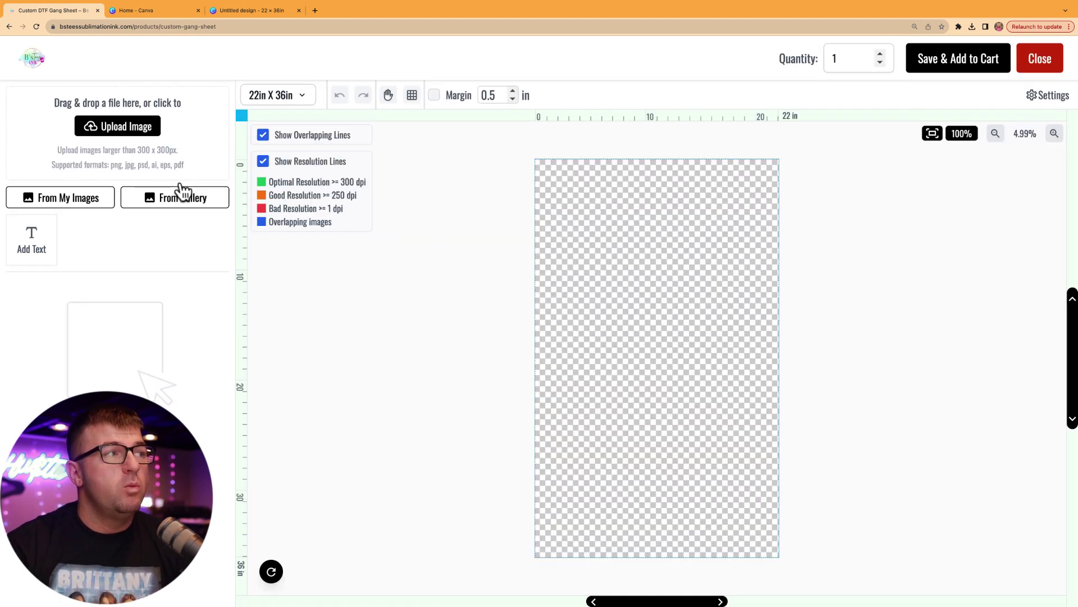
# Upload Yellow Lab.png, St. Bernard.png and Pointer.png from Downloads into the builder.
pyautogui.click(125, 127)
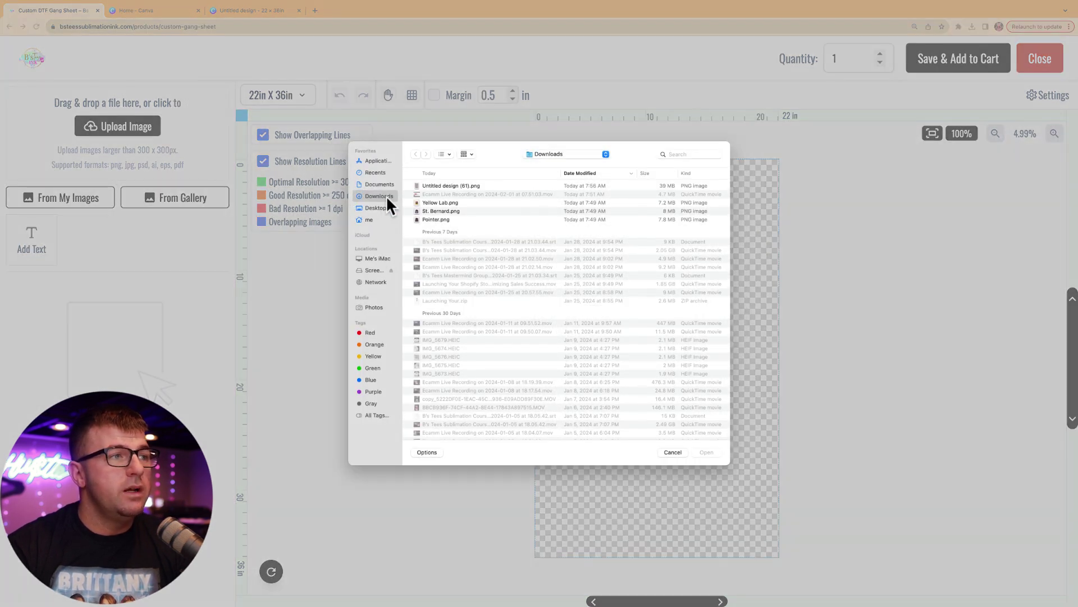
pyautogui.click(426, 204)
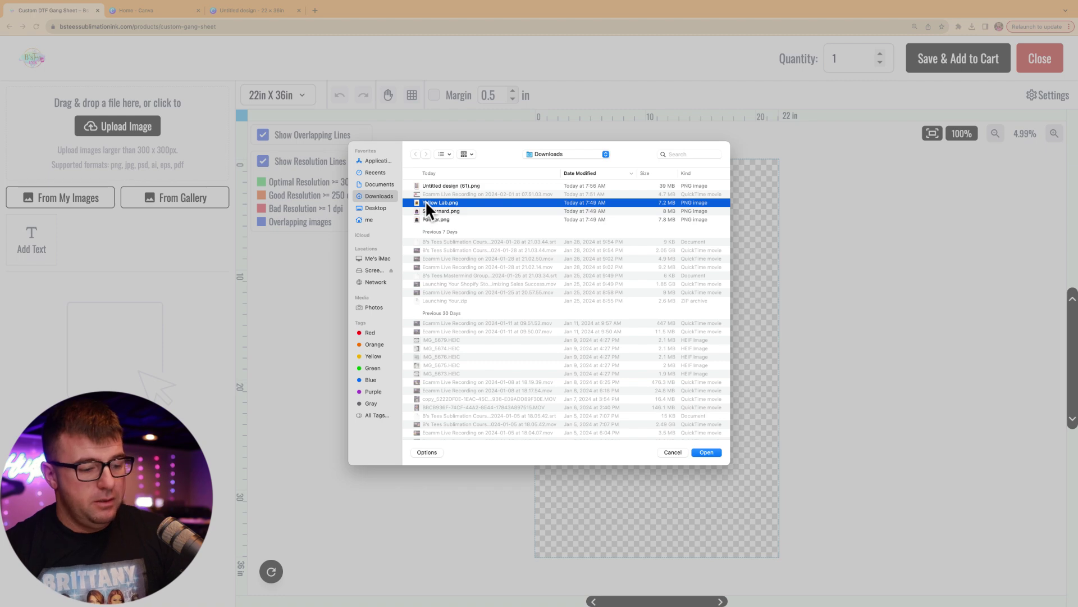
pyautogui.keyDown('shift'); pyautogui.click(426, 218); pyautogui.keyUp('shift')
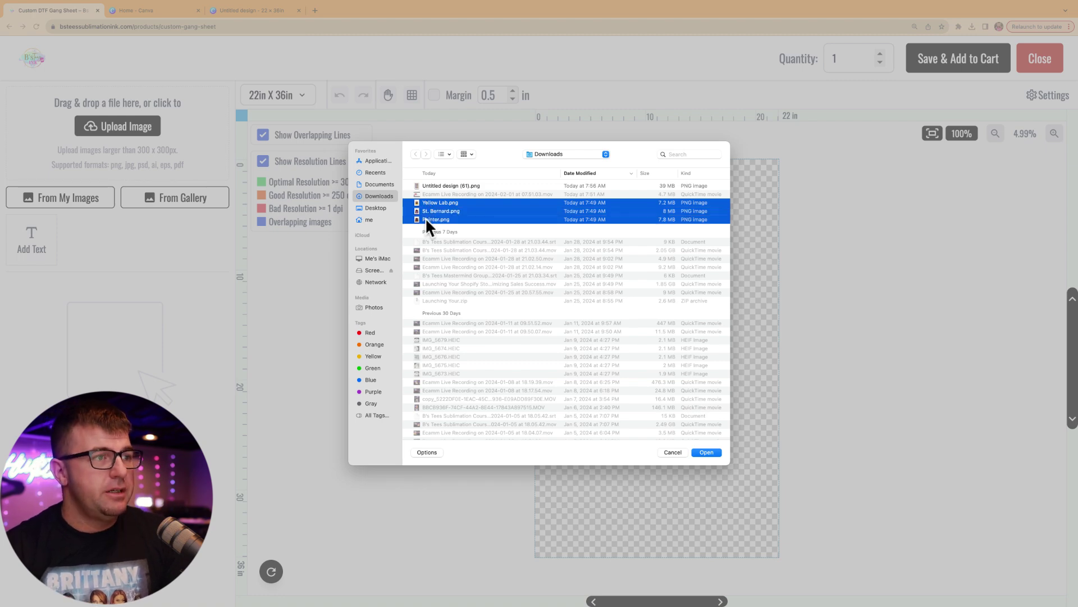
pyautogui.click(705, 452)
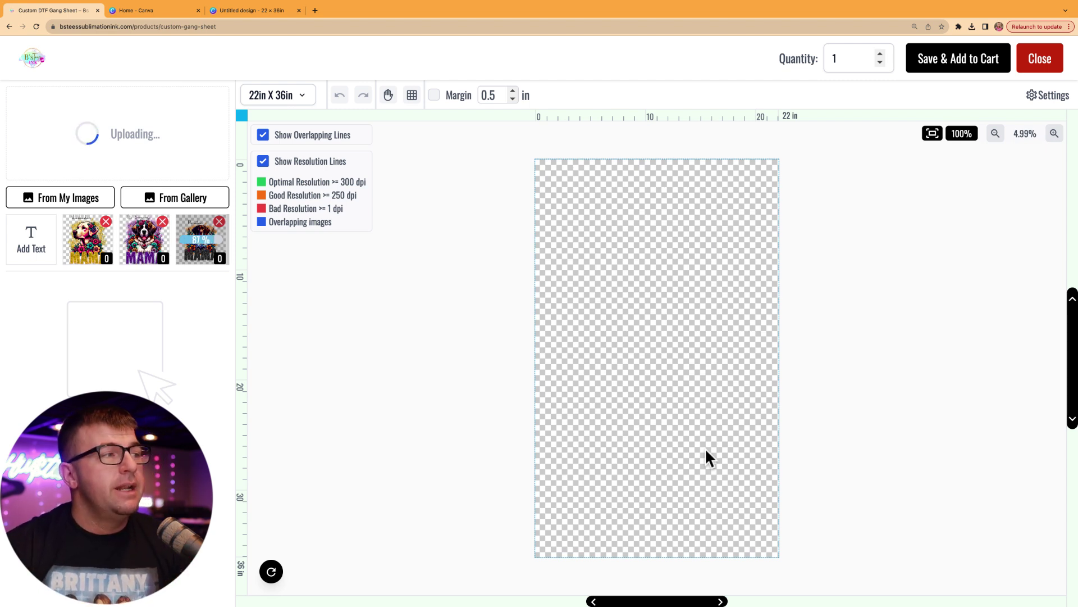
# Place the Yellow Lab design, enlarged to 6.63 in wide, with the St. Bernard beside it.
pyautogui.click(97, 241)
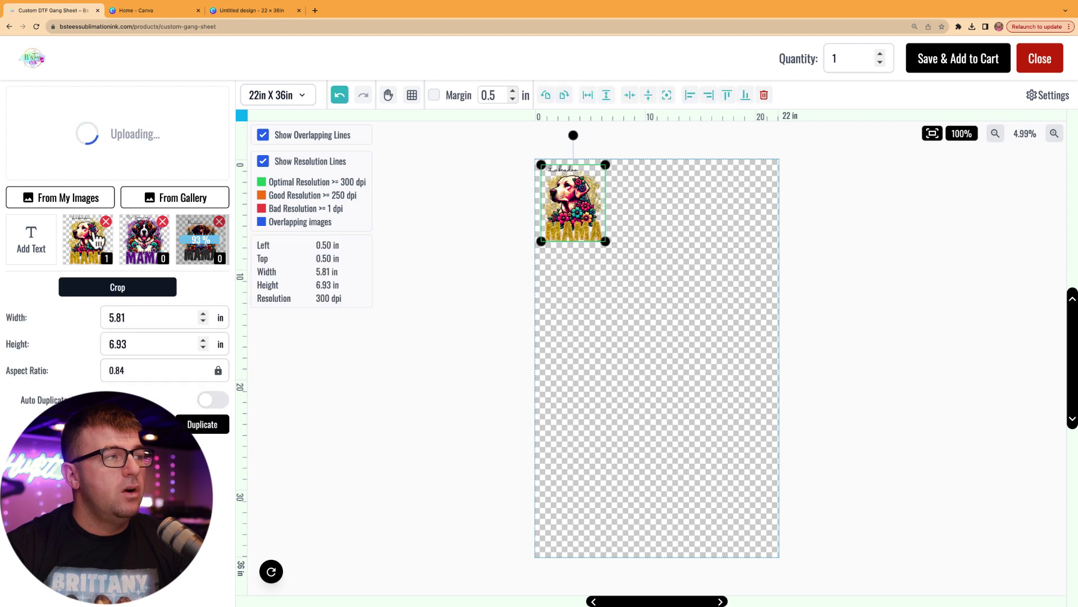
pyautogui.moveTo(605, 241)
pyautogui.mouseDown()
pyautogui.moveTo(619, 271)
pyautogui.moveTo(614, 255)
pyautogui.mouseUp()
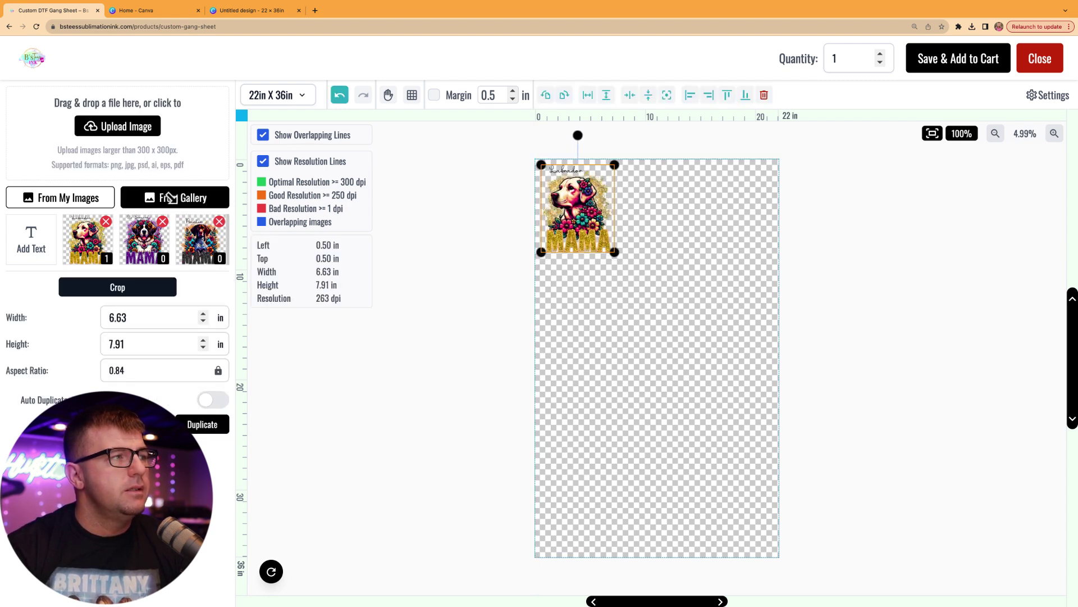
pyautogui.click(147, 247)
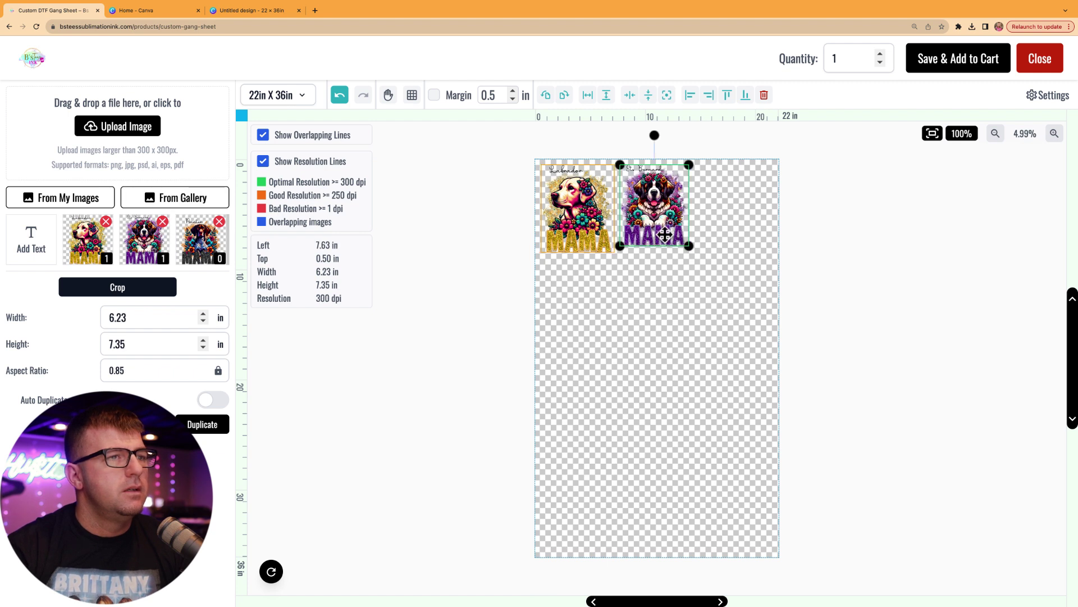
pyautogui.moveTo(687, 246); pyautogui.dragTo(692, 252)
# Add the Pointer design and resize it to about 6.2×7.4 in to match the row.
pyautogui.click(217, 247)
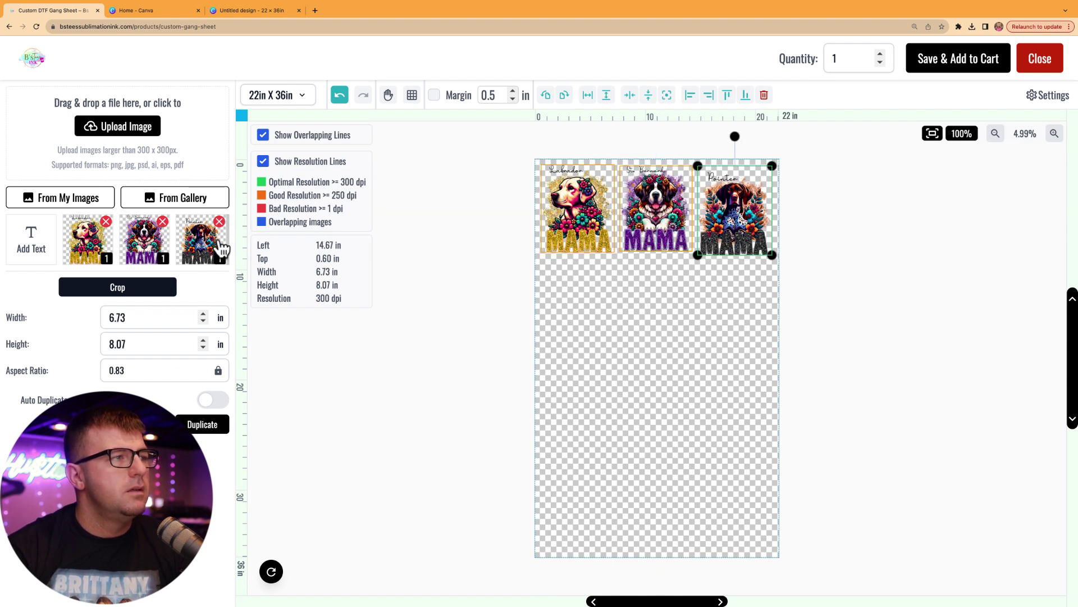
pyautogui.click(725, 219)
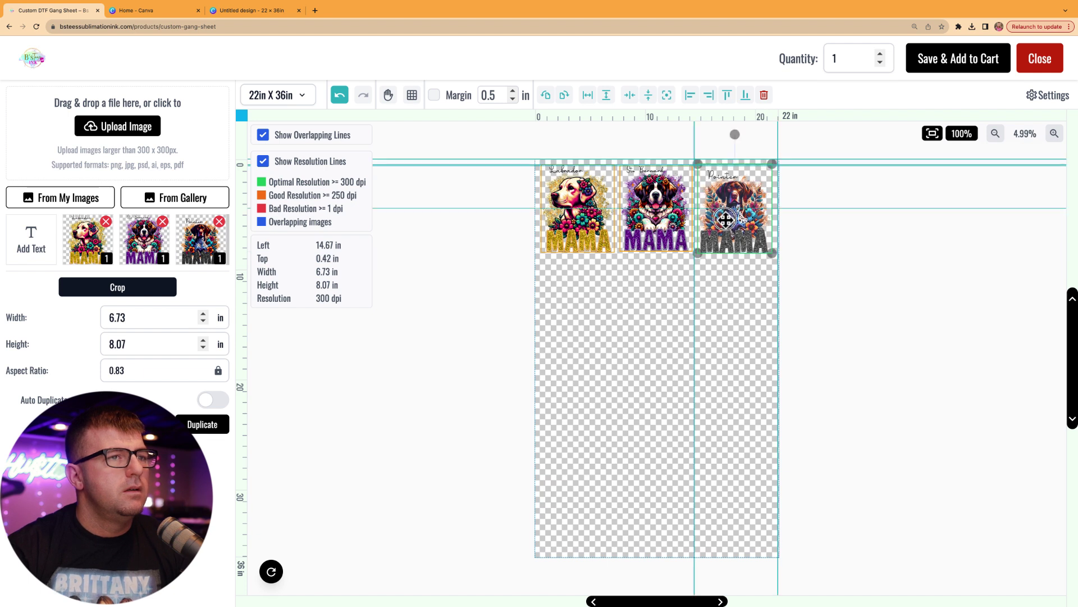
pyautogui.moveTo(698, 255); pyautogui.dragTo(698, 250)
pyautogui.click(808, 275)
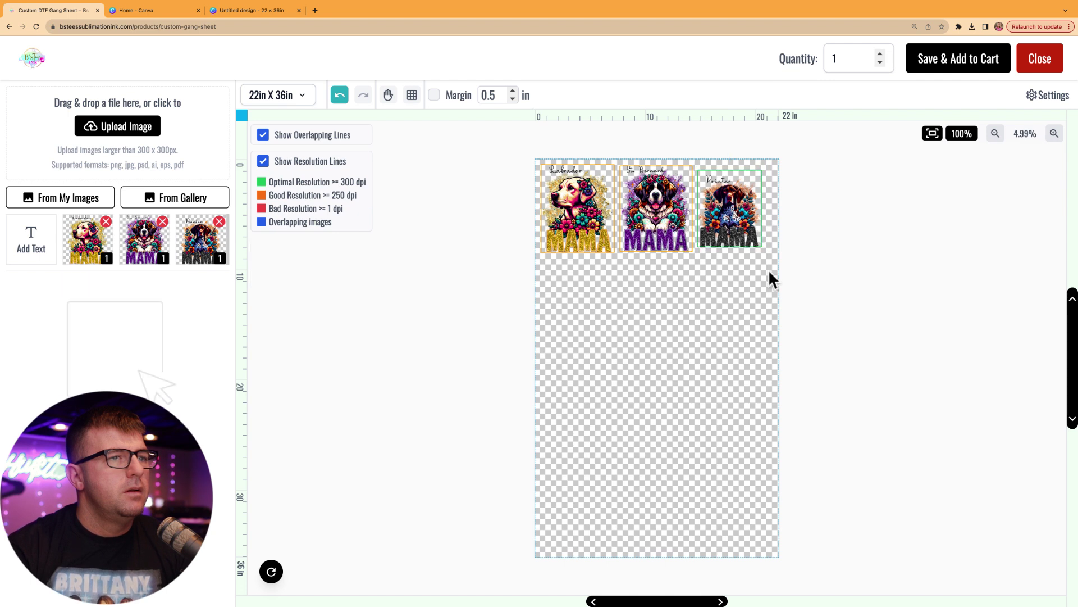
pyautogui.click(758, 244)
pyautogui.moveTo(760, 245); pyautogui.dragTo(593, 219)
pyautogui.click(201, 379)
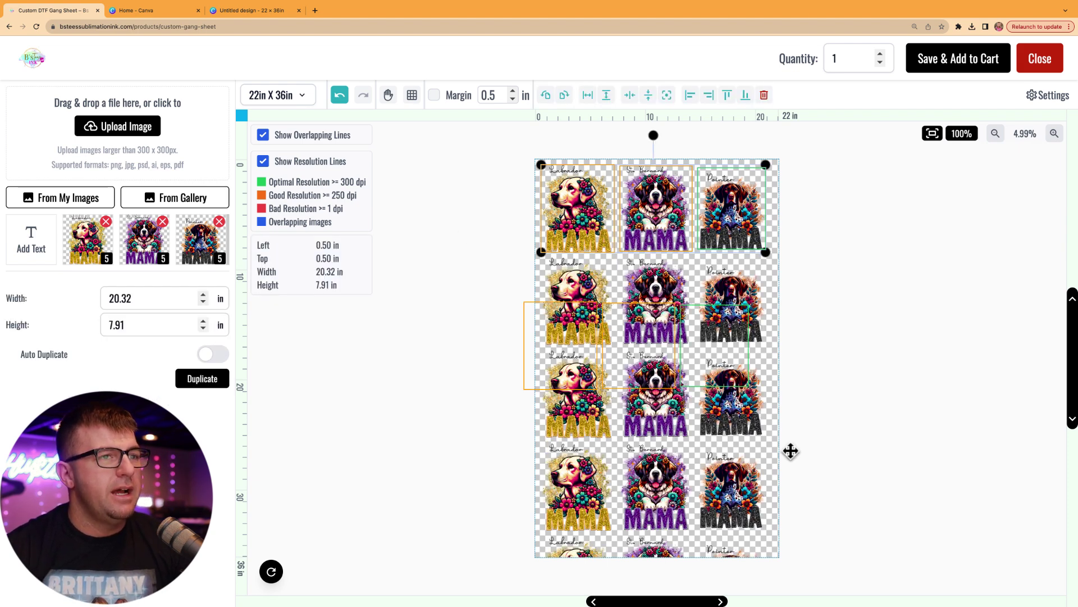
pyautogui.click(896, 450)
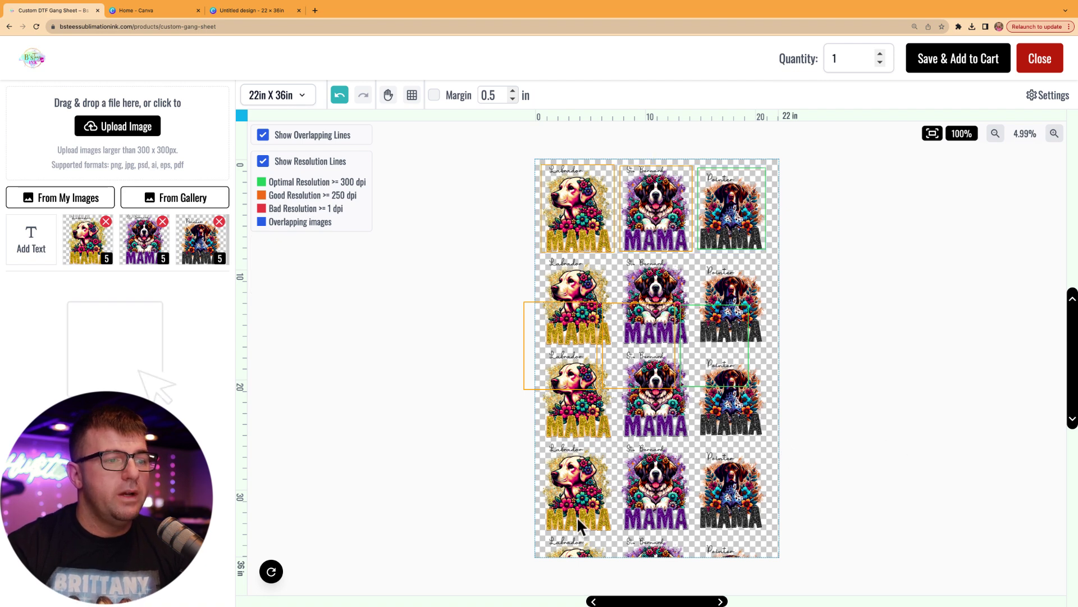
pyautogui.click(560, 556)
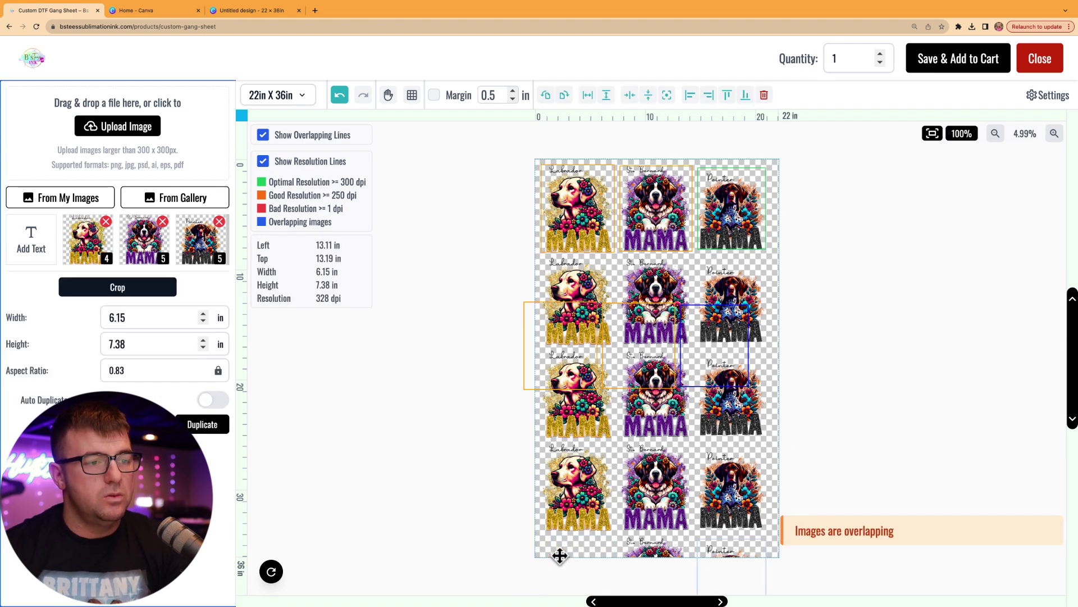
pyautogui.click(646, 546)
pyautogui.press('Delete')
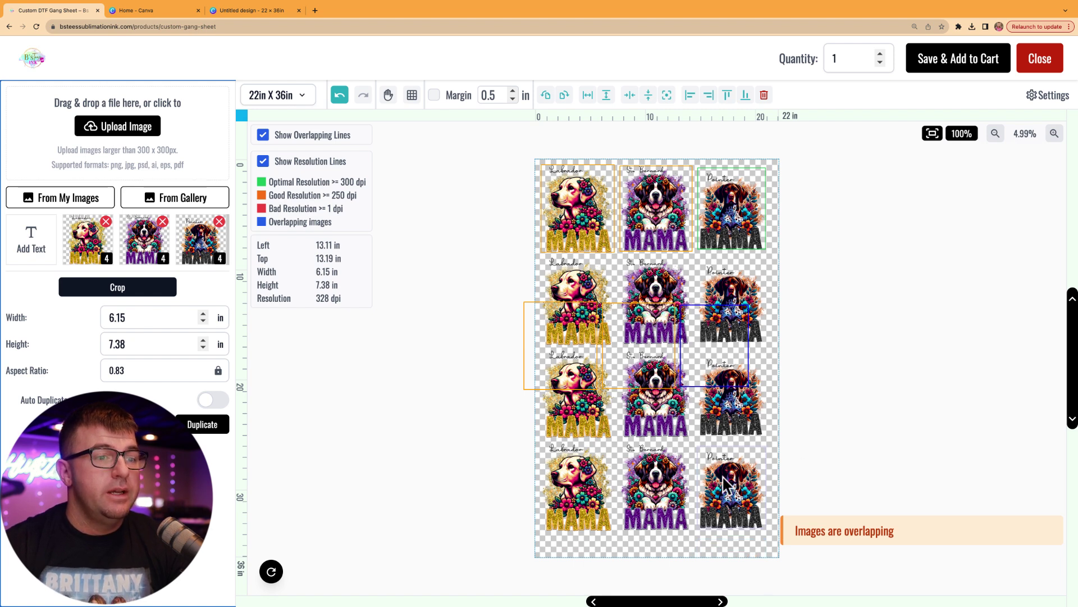
pyautogui.click(813, 492)
pyautogui.click(736, 484)
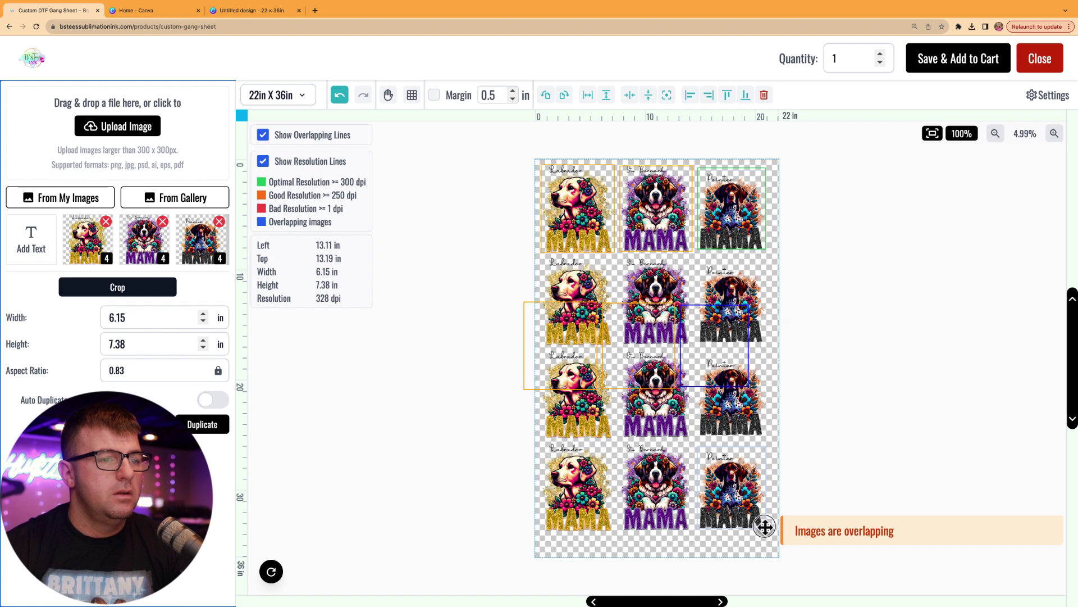
pyautogui.moveTo(765, 526); pyautogui.dragTo(765, 529)
pyautogui.click(836, 436)
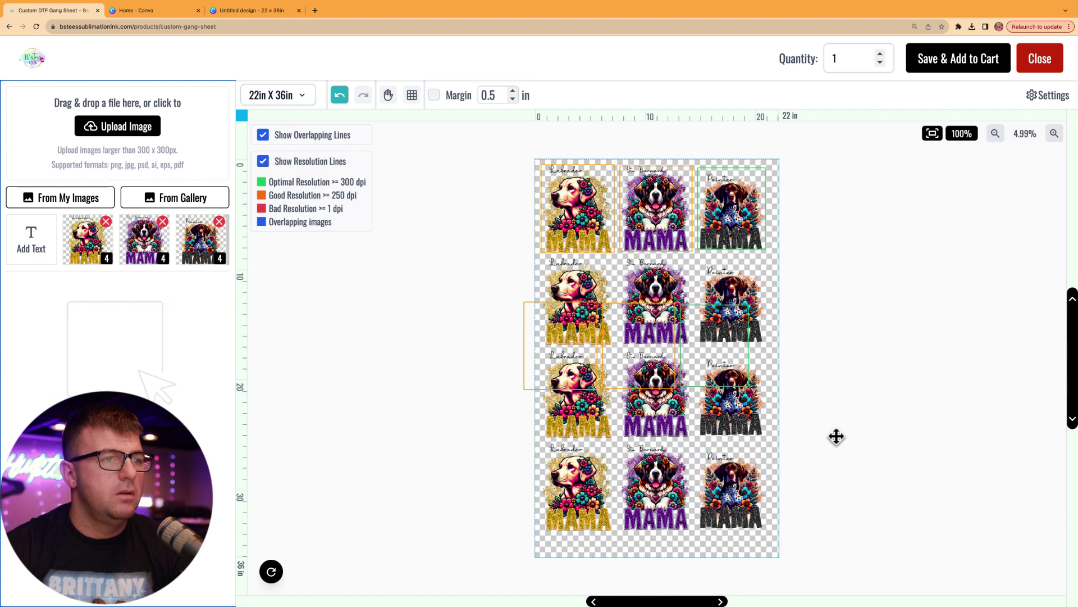
pyautogui.click(697, 344)
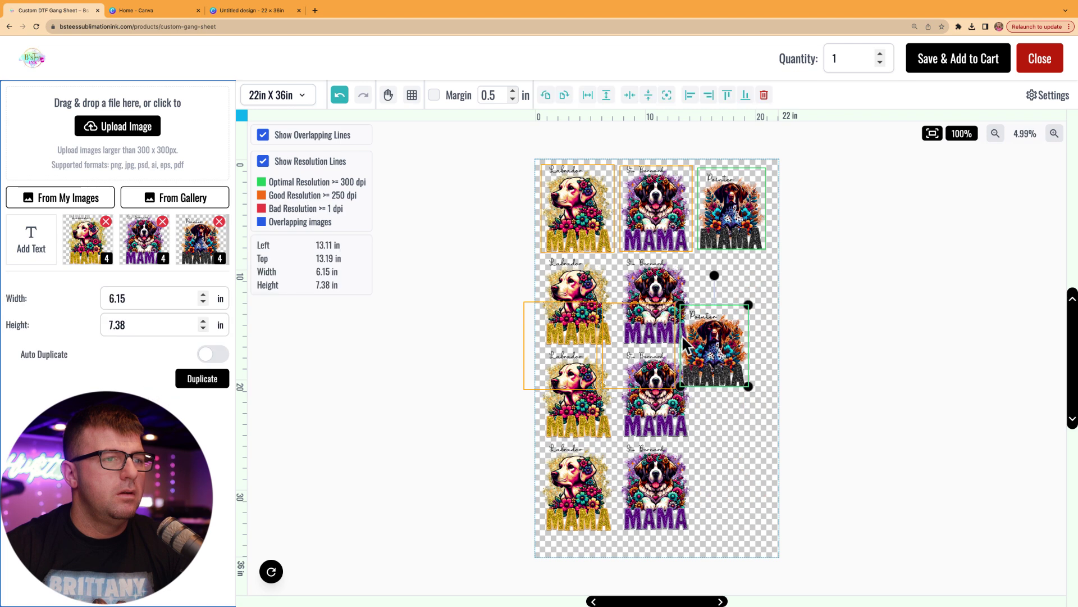
pyautogui.moveTo(693, 339); pyautogui.dragTo(741, 340)
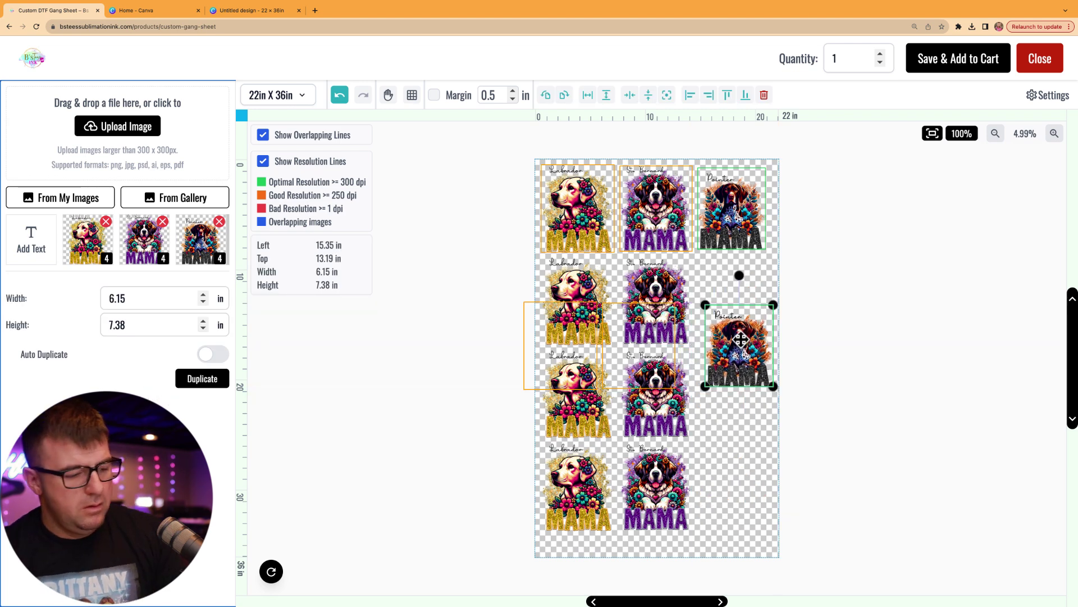
pyautogui.hotkey('ctrl', 'z')
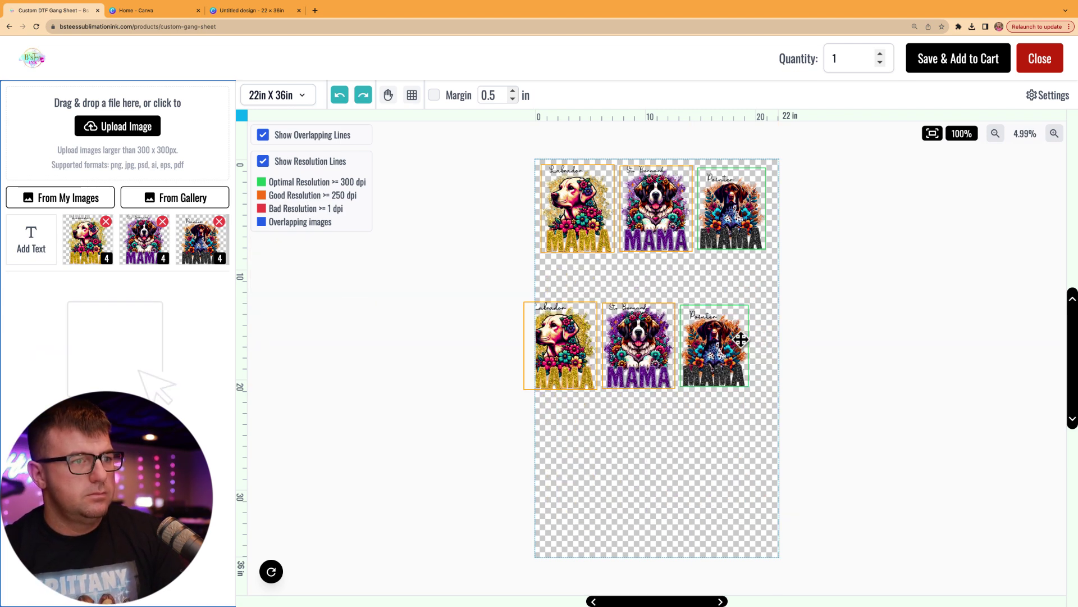
pyautogui.moveTo(711, 334); pyautogui.dragTo(715, 460)
pyautogui.press('super+z')
pyautogui.press('super+z')
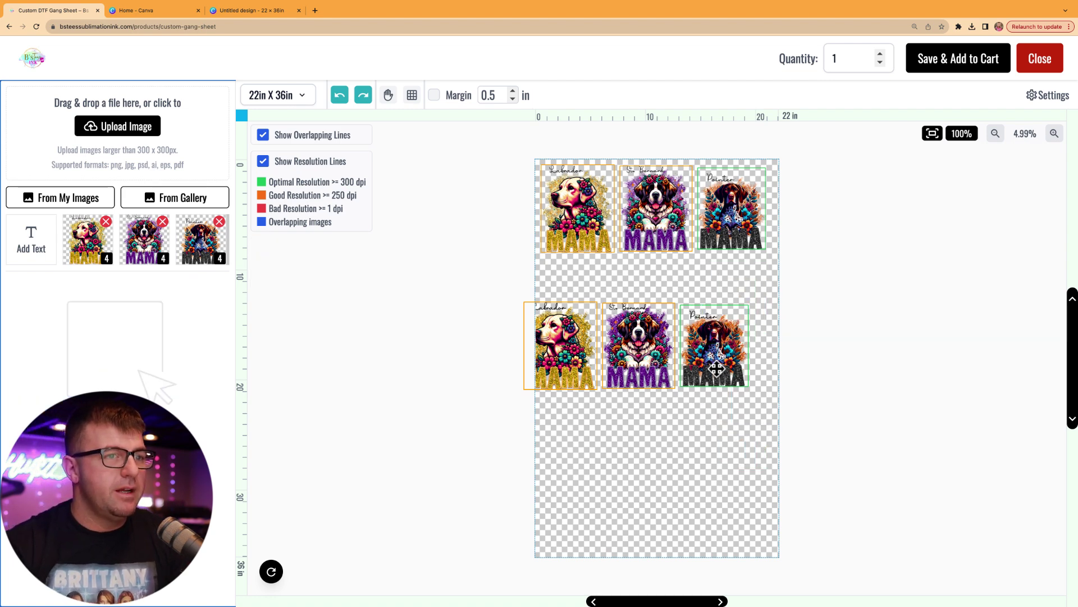
pyautogui.moveTo(719, 408); pyautogui.dragTo(573, 346)
pyautogui.press('BackSpace')
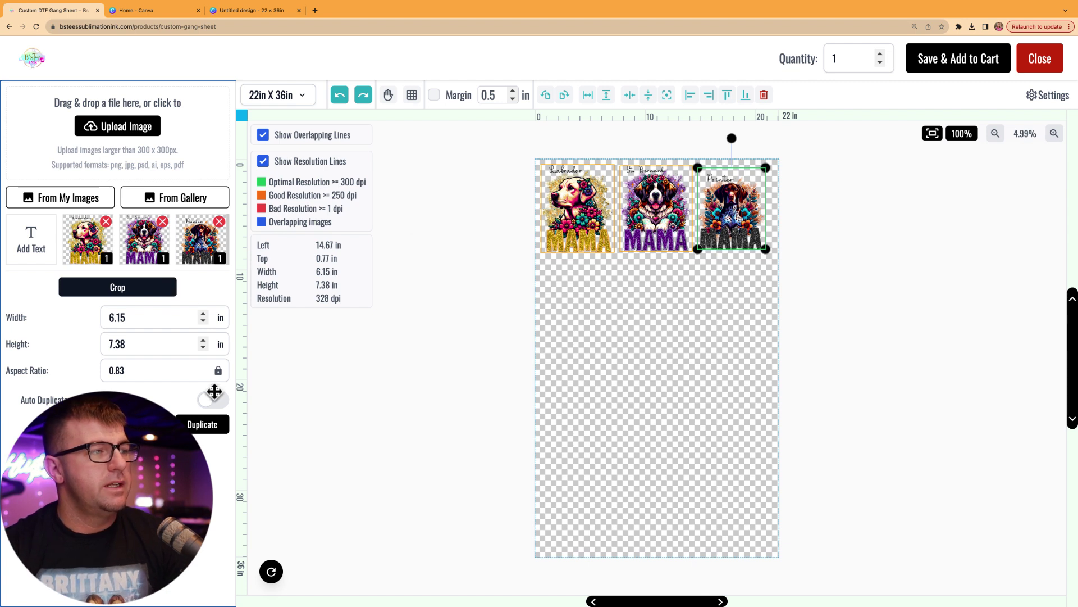
# Add three Pointer copies to row 2 and two Labrador copies to row 3.
pyautogui.click(201, 430)
pyautogui.click(201, 430)
pyautogui.click(201, 430)
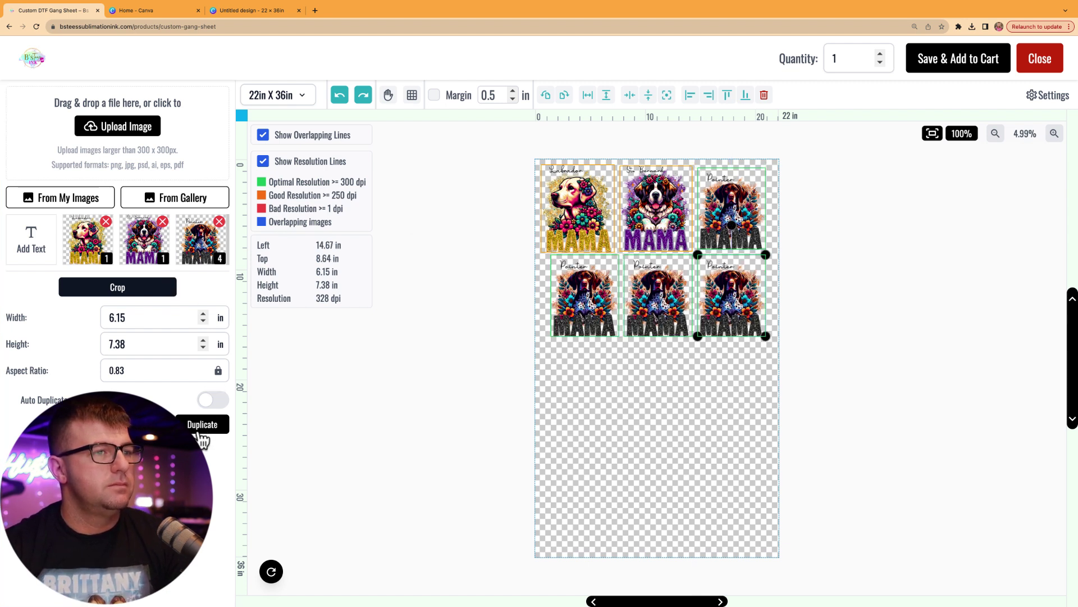
pyautogui.click(584, 230)
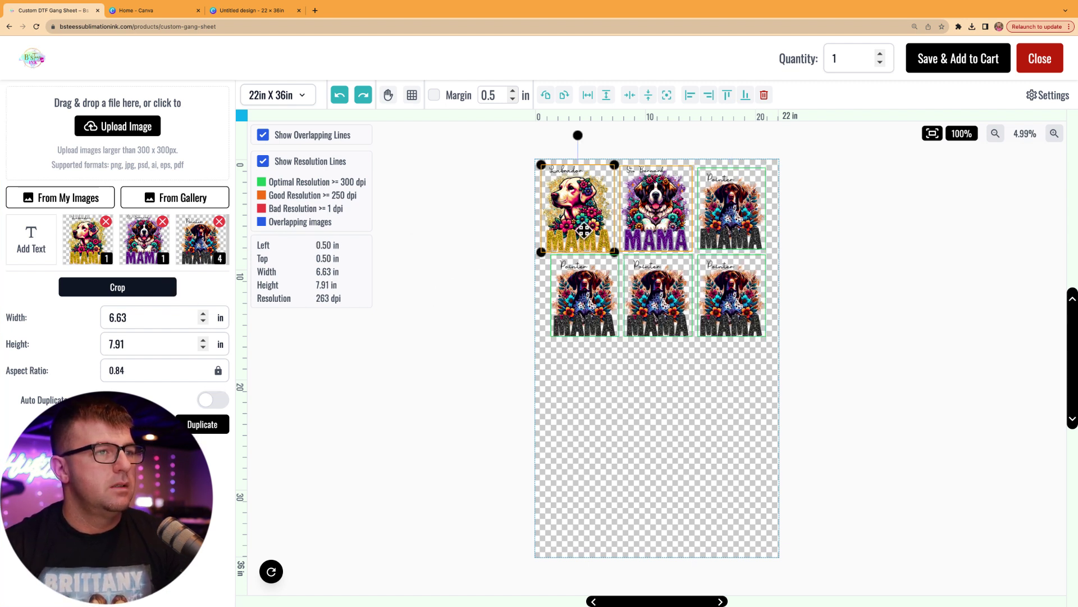
pyautogui.click(207, 429)
pyautogui.click(207, 431)
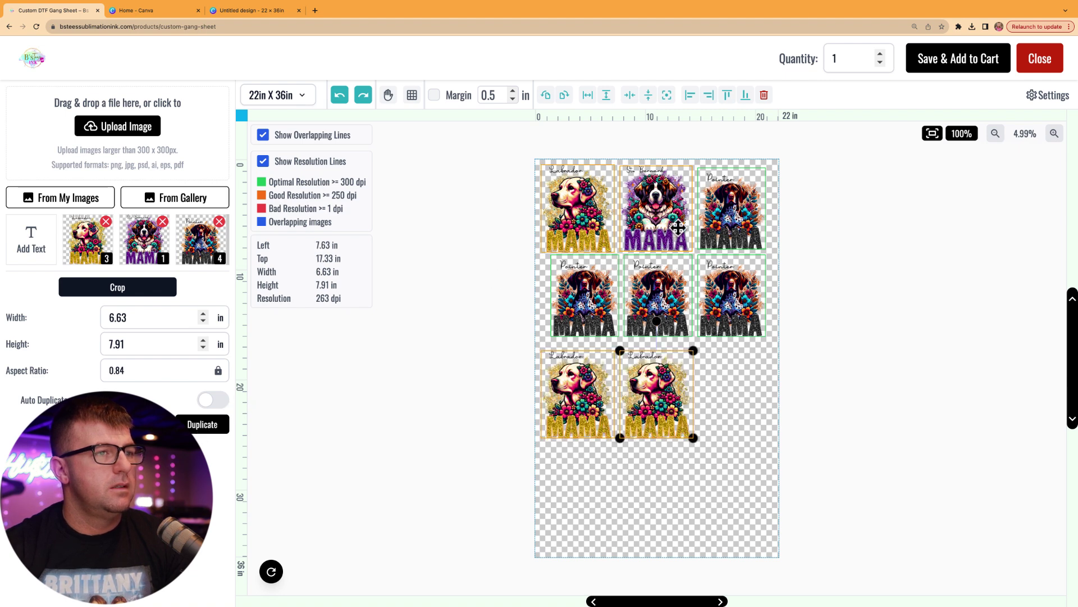
# Duplicate the St. Bernard design four times, moving overflowing copies into row 4's gaps and bottom-left.
pyautogui.click(676, 226)
pyautogui.click(218, 425)
pyautogui.click(216, 428)
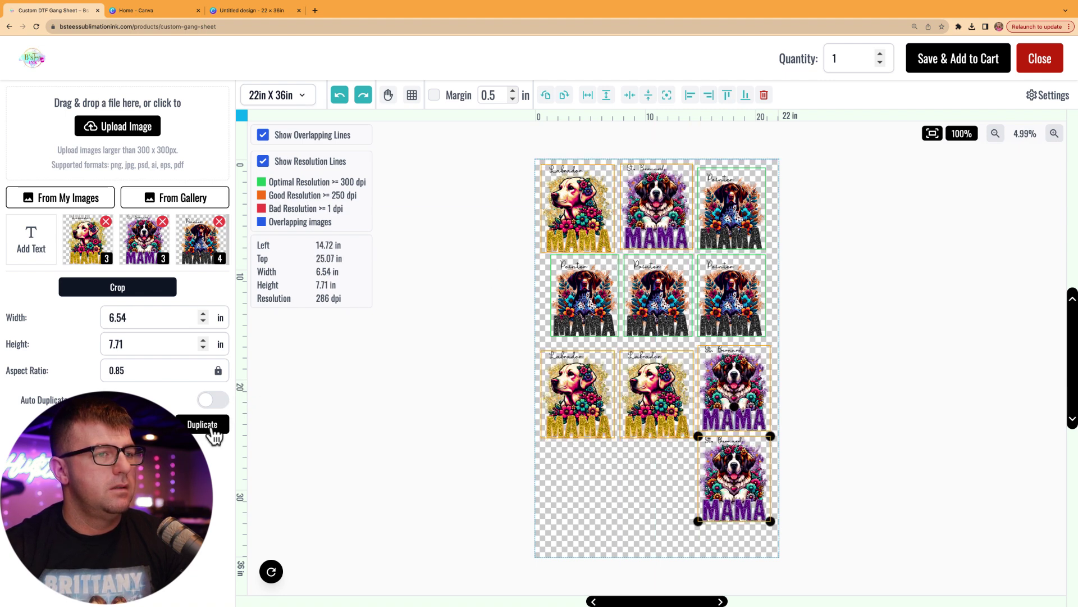
pyautogui.click(215, 430)
pyautogui.moveTo(578, 559); pyautogui.dragTo(656, 465)
pyautogui.click(204, 430)
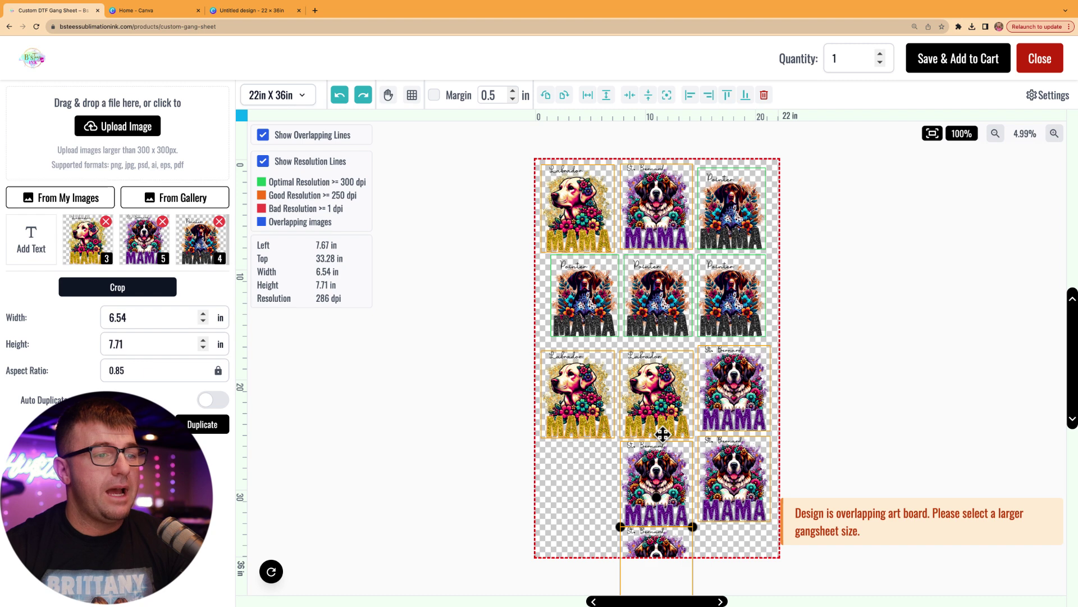
pyautogui.moveTo(661, 545); pyautogui.dragTo(583, 465)
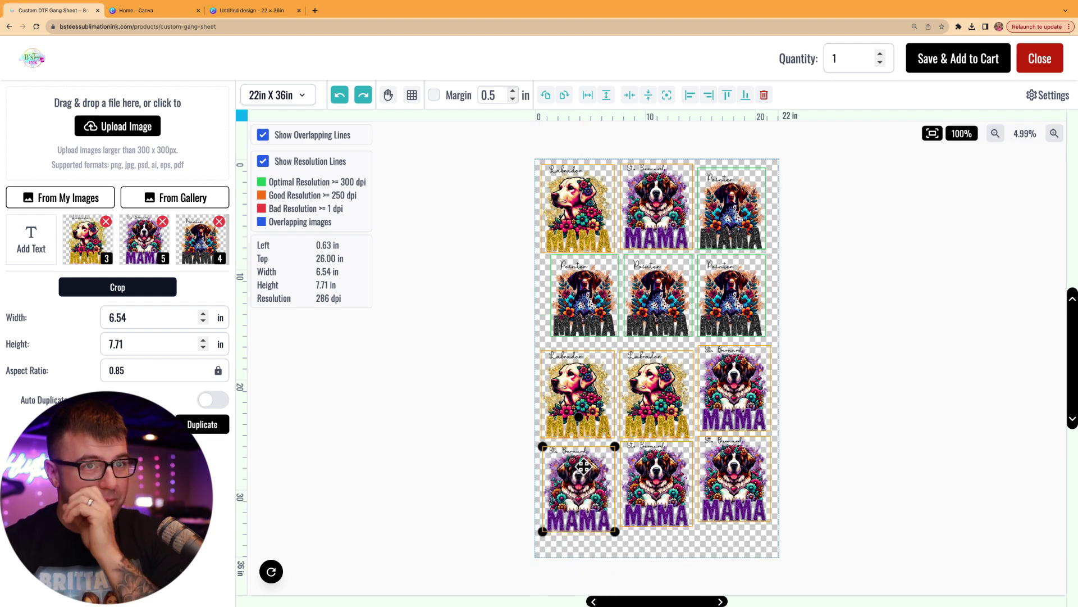
pyautogui.click(974, 340)
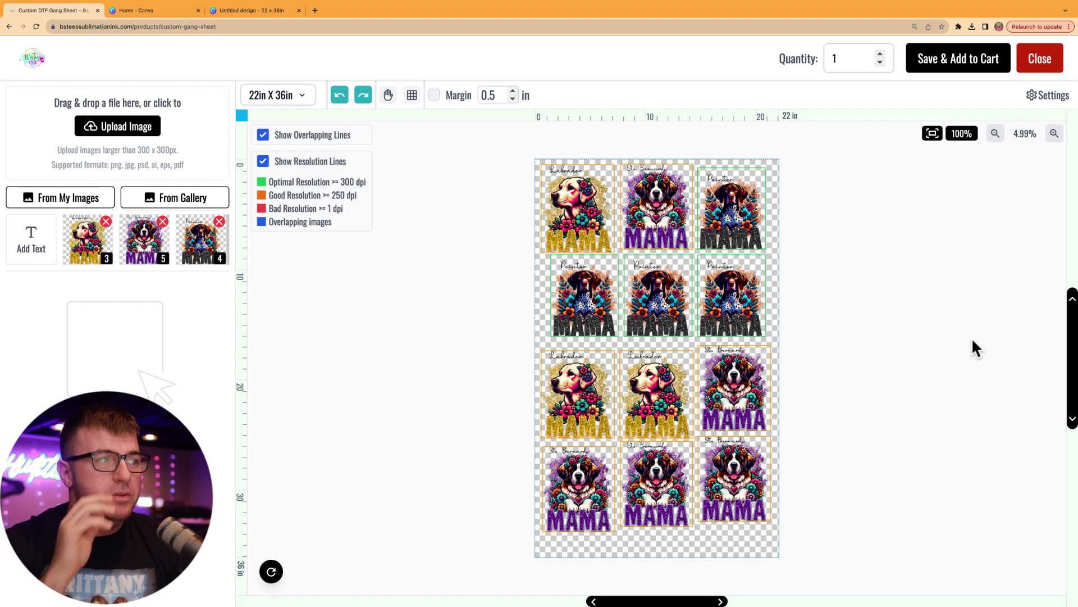
# Save the 22×36 in builder sheet to the cart after accepting the artwork agreement.
pyautogui.click(962, 67)
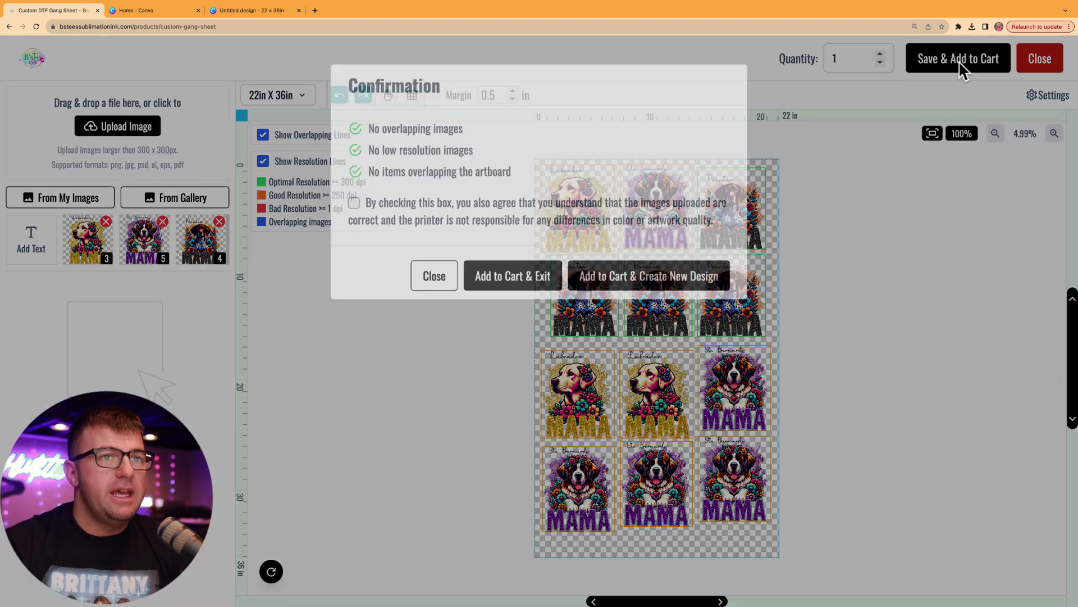
pyautogui.click(351, 201)
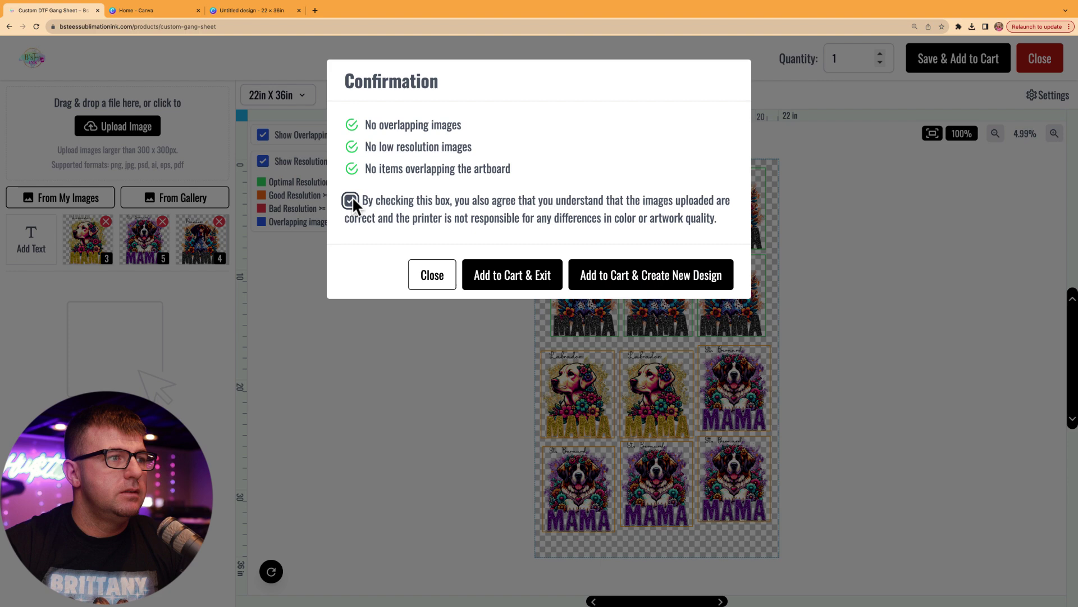
pyautogui.click(514, 279)
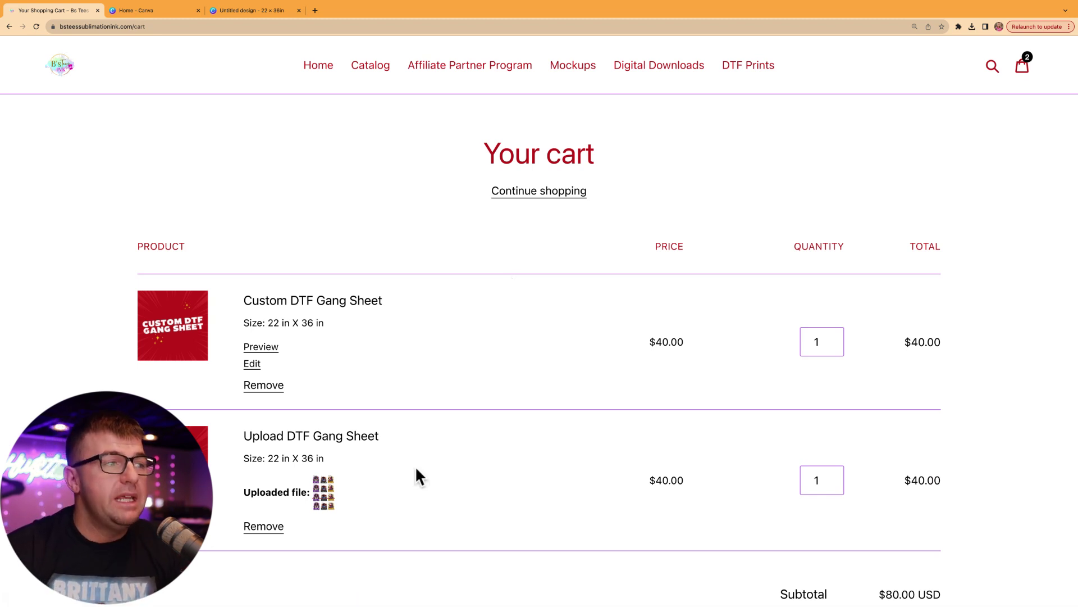
pyautogui.scroll(-6, 661, 428)
pyautogui.scroll(5, 661, 424)
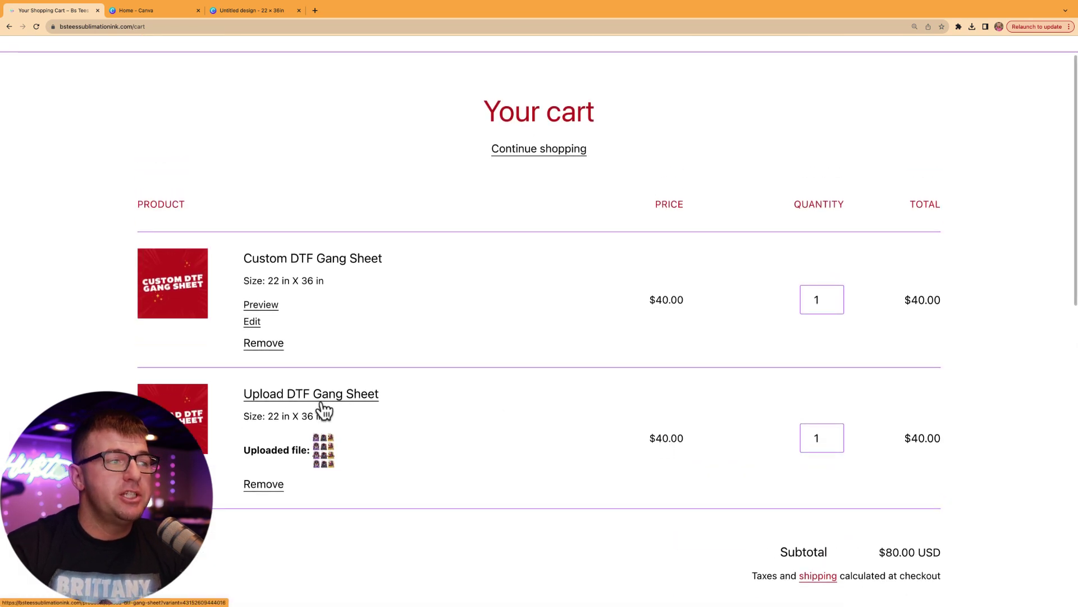